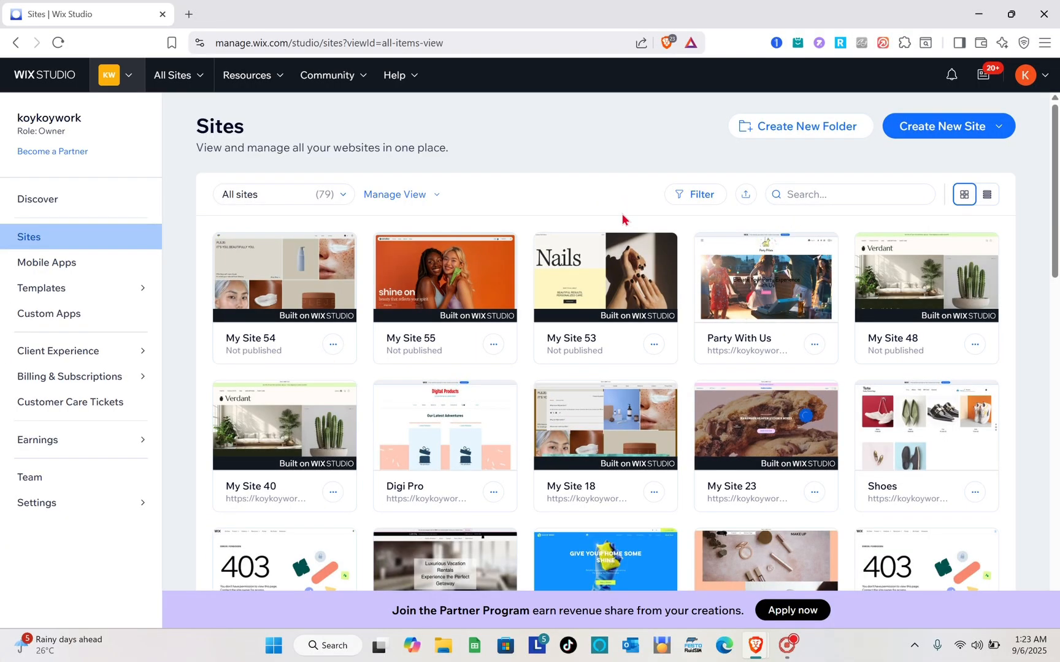
{"action": "left_click", "coordinate": [188, 13]}
{"action": "type", "text": "wi"}
{"action": "key", "text": "Return"}
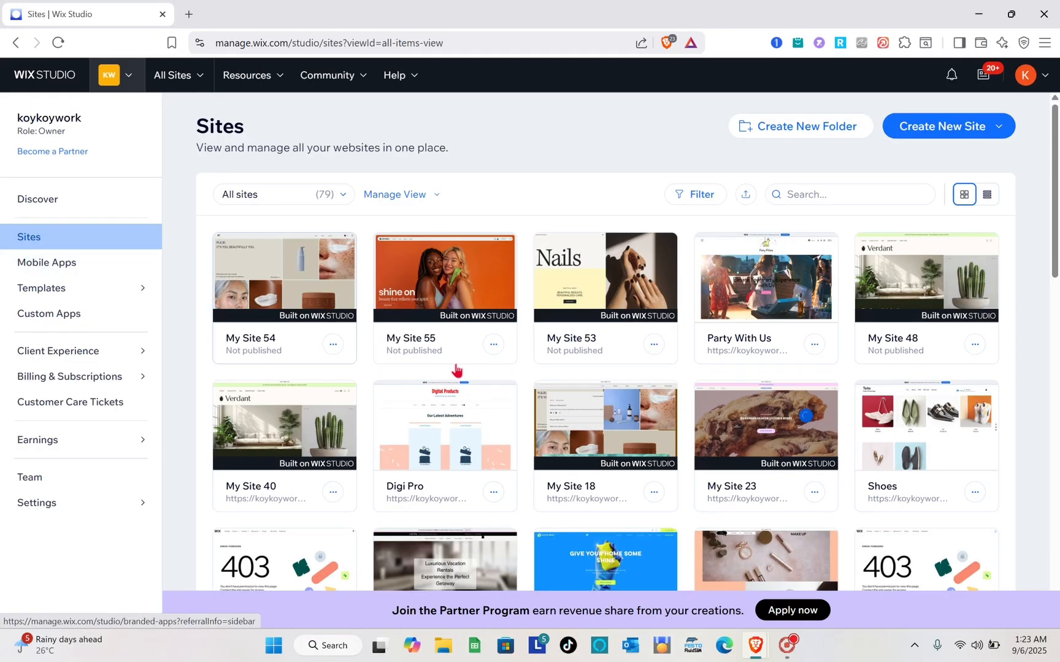
Step: Find My Site 53 in the sites list and open it for editing
{"action": "scroll", "coordinate": [468, 376], "scroll_direction": "down", "scroll_amount": 4}
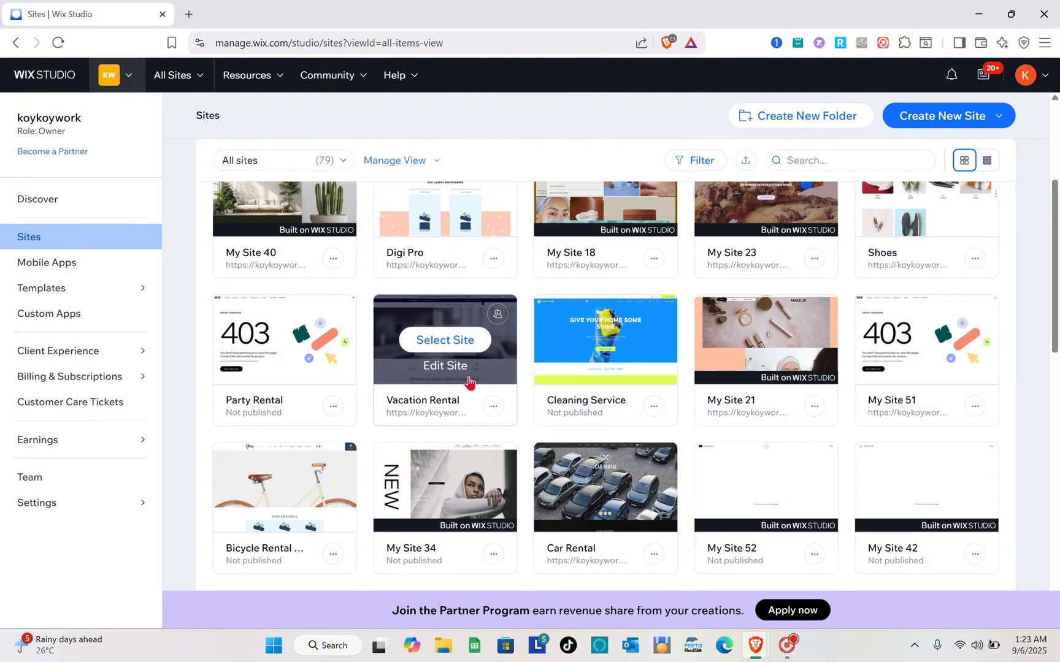
{"action": "scroll", "coordinate": [469, 376], "scroll_direction": "down", "scroll_amount": 1}
{"action": "scroll", "coordinate": [470, 384], "scroll_direction": "down", "scroll_amount": 4}
{"action": "scroll", "coordinate": [468, 383], "scroll_direction": "up", "scroll_amount": 10}
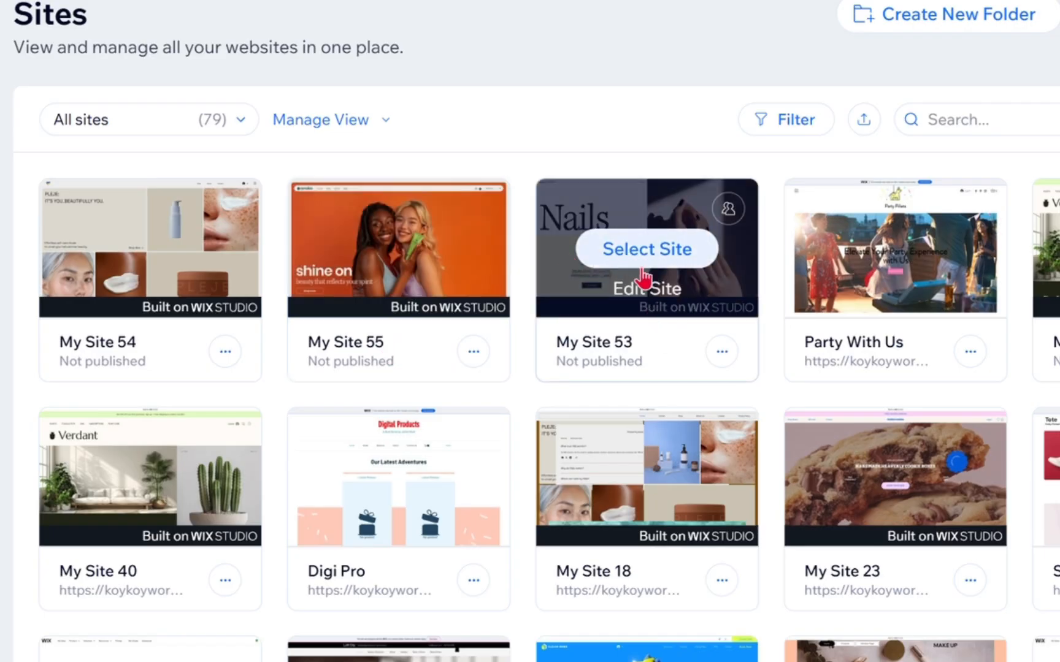
{"action": "left_click", "coordinate": [651, 249]}
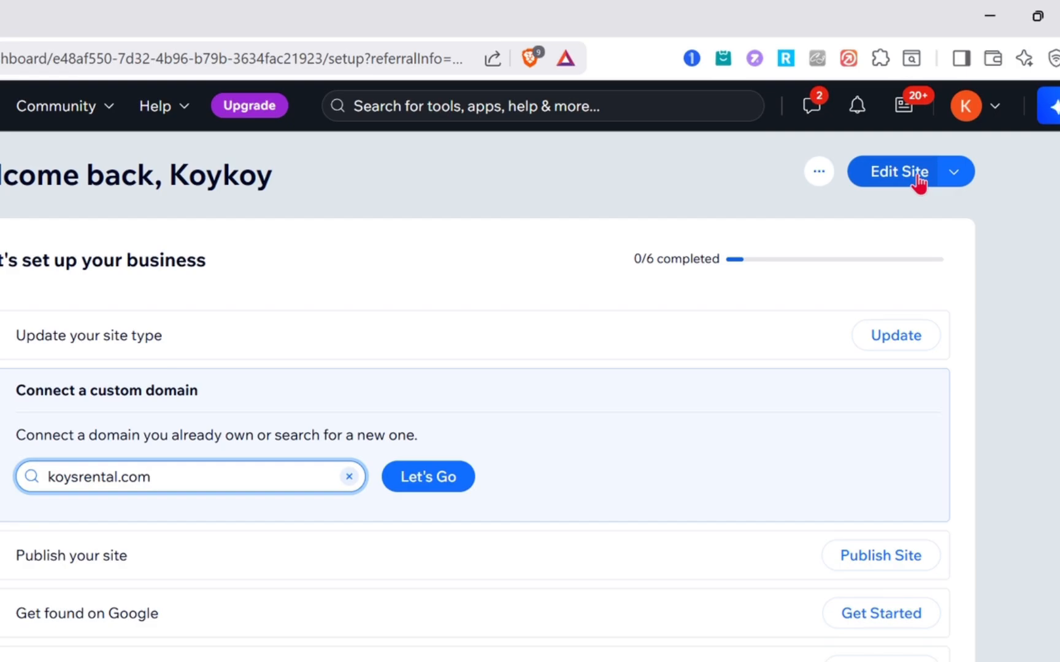
{"action": "left_click", "coordinate": [918, 178]}
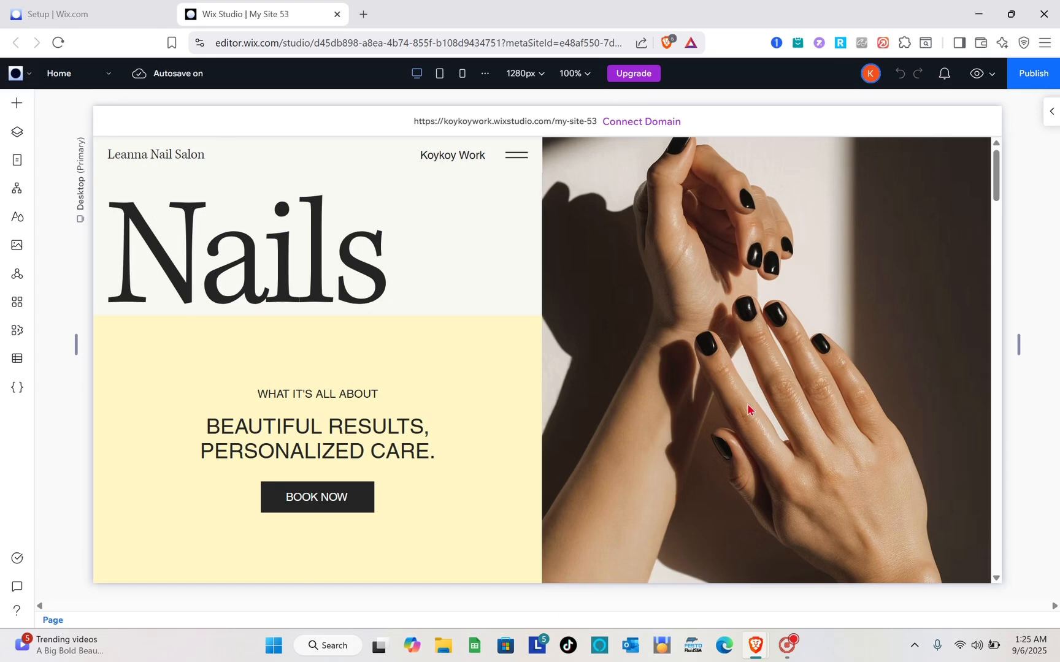
Step: Look through the Home page's sections, from the Nails header through the services, brands and reviews to the gallery
{"action": "scroll", "coordinate": [738, 410], "scroll_direction": "down", "scroll_amount": 1}
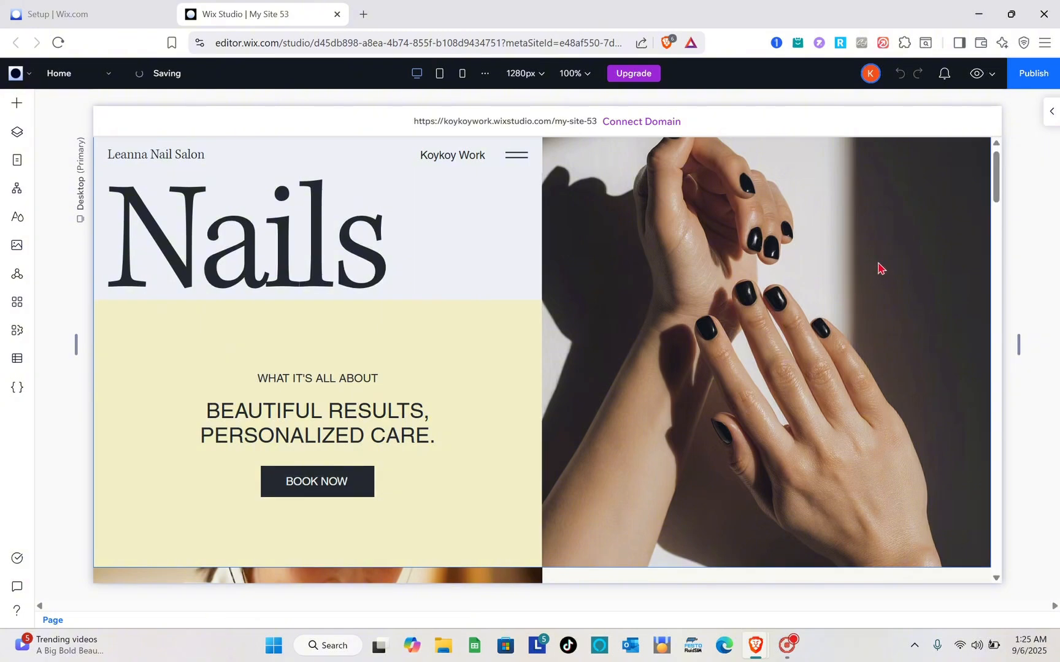
{"action": "scroll", "coordinate": [880, 268], "scroll_direction": "down", "scroll_amount": 10}
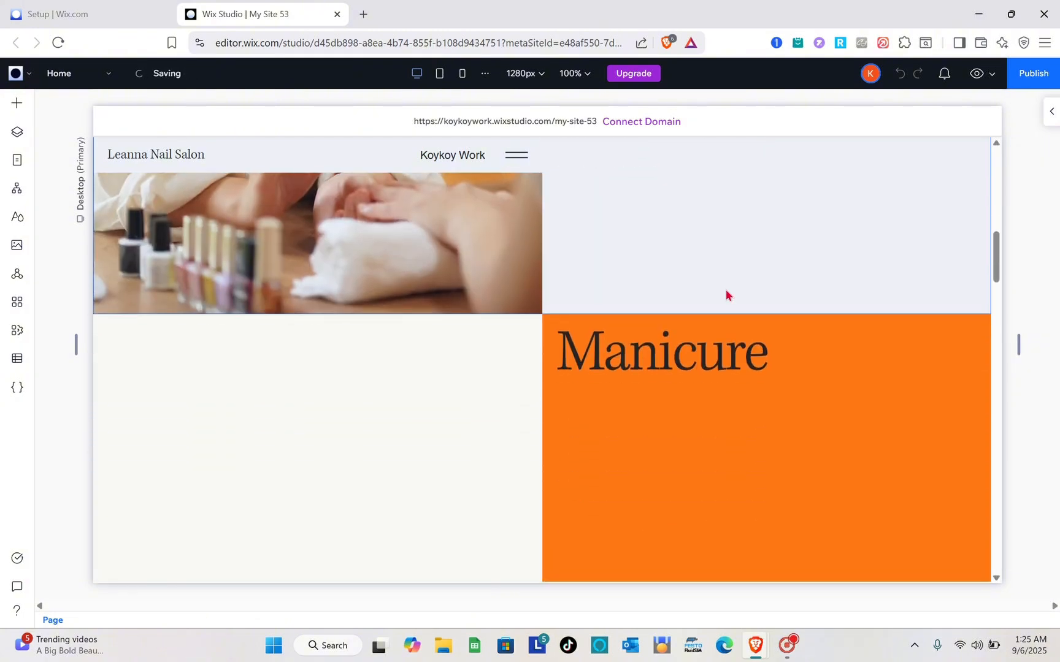
{"action": "scroll", "coordinate": [726, 295], "scroll_direction": "down", "scroll_amount": 10}
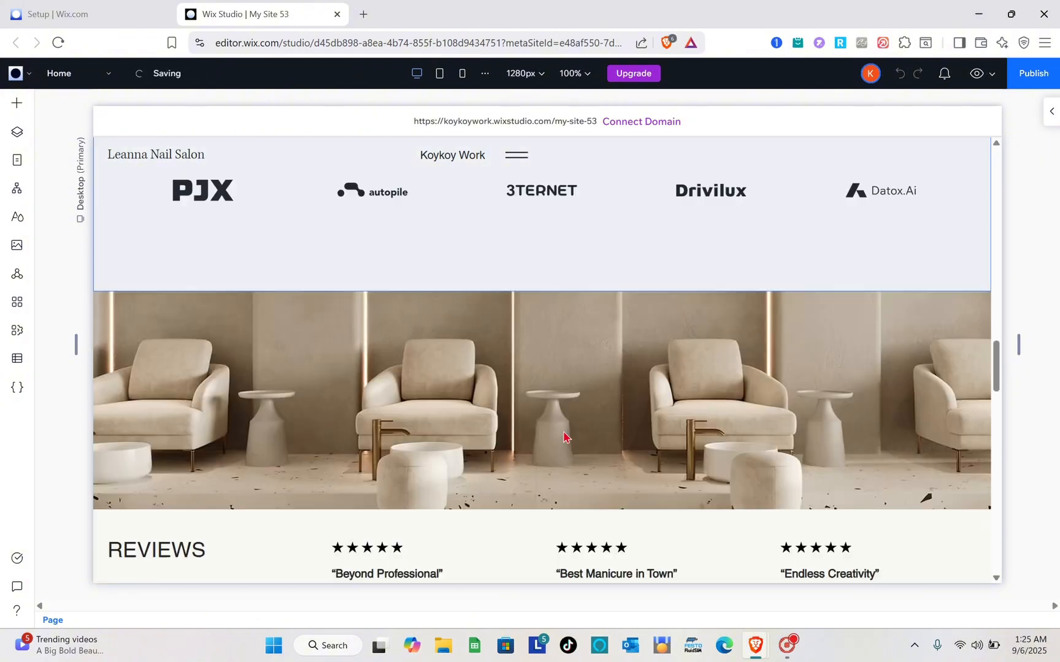
{"action": "scroll", "coordinate": [564, 436], "scroll_direction": "down", "scroll_amount": 1}
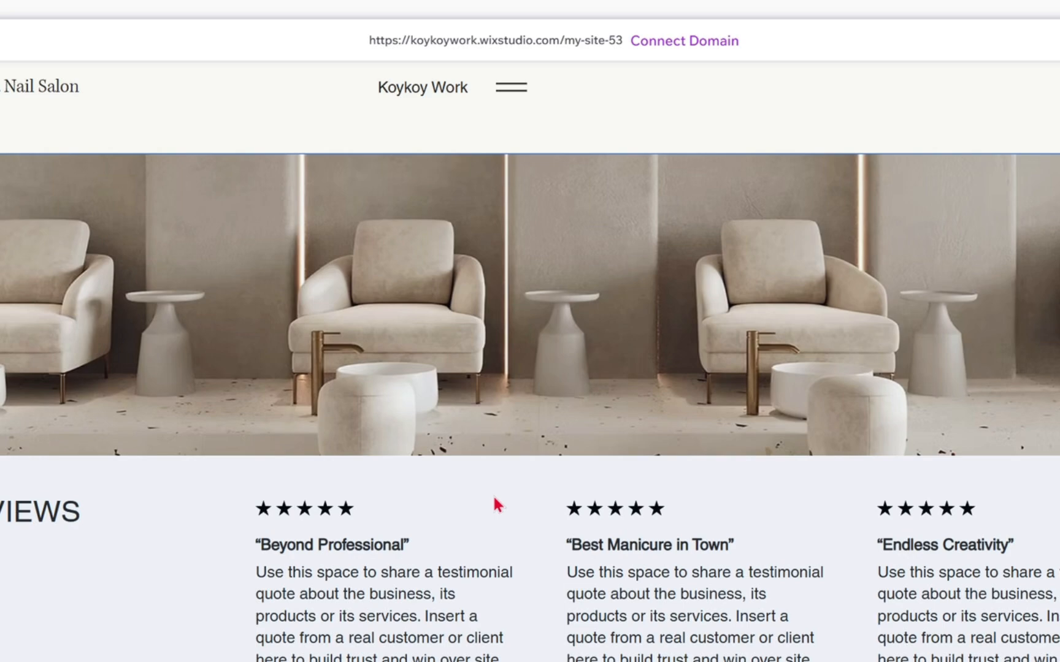
{"action": "scroll", "coordinate": [493, 503], "scroll_direction": "down", "scroll_amount": 3}
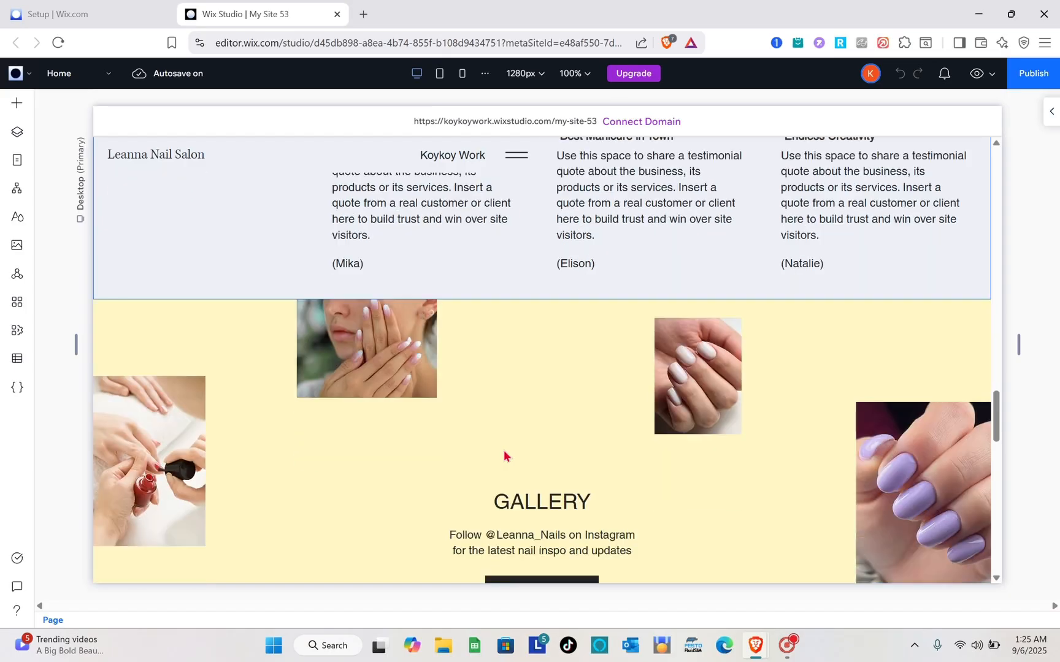
{"action": "scroll", "coordinate": [504, 455], "scroll_direction": "up", "scroll_amount": 10}
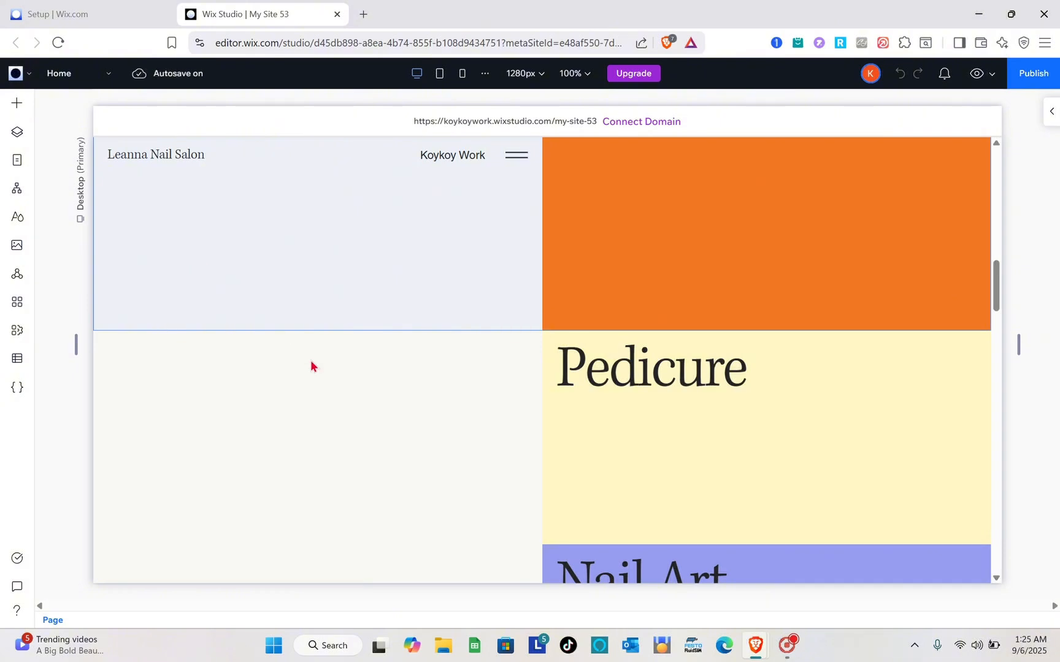
{"action": "scroll", "coordinate": [483, 485], "scroll_direction": "down", "scroll_amount": 7}
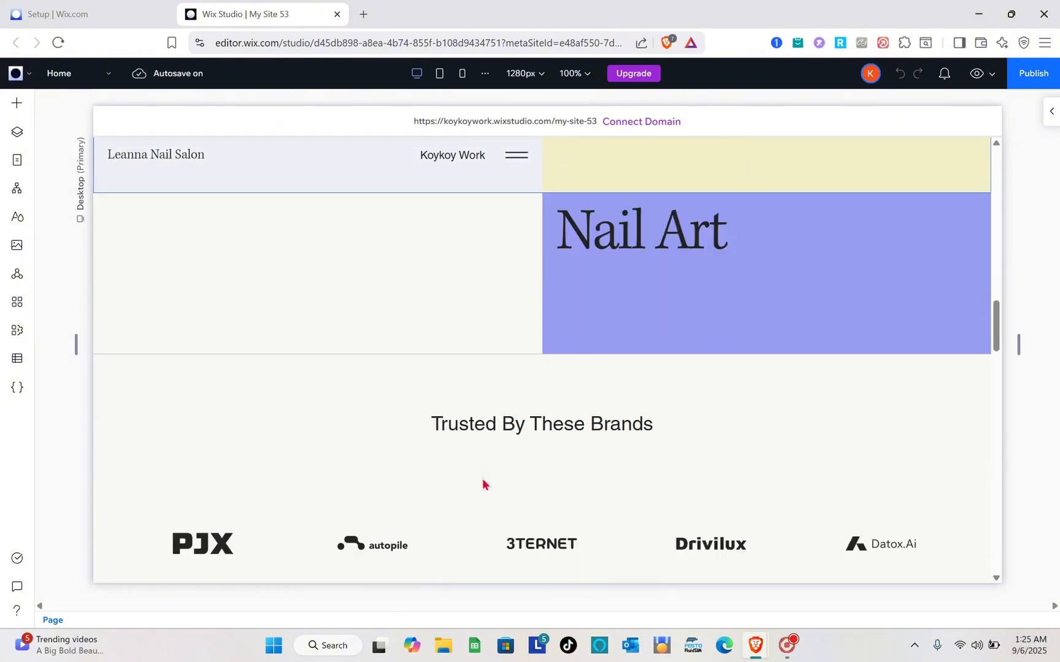
Step: Add a blank section above the "Trusted By These Brands" section and choose Grid Layout as its starting point
{"action": "scroll", "coordinate": [483, 485], "scroll_direction": "up", "scroll_amount": 1}
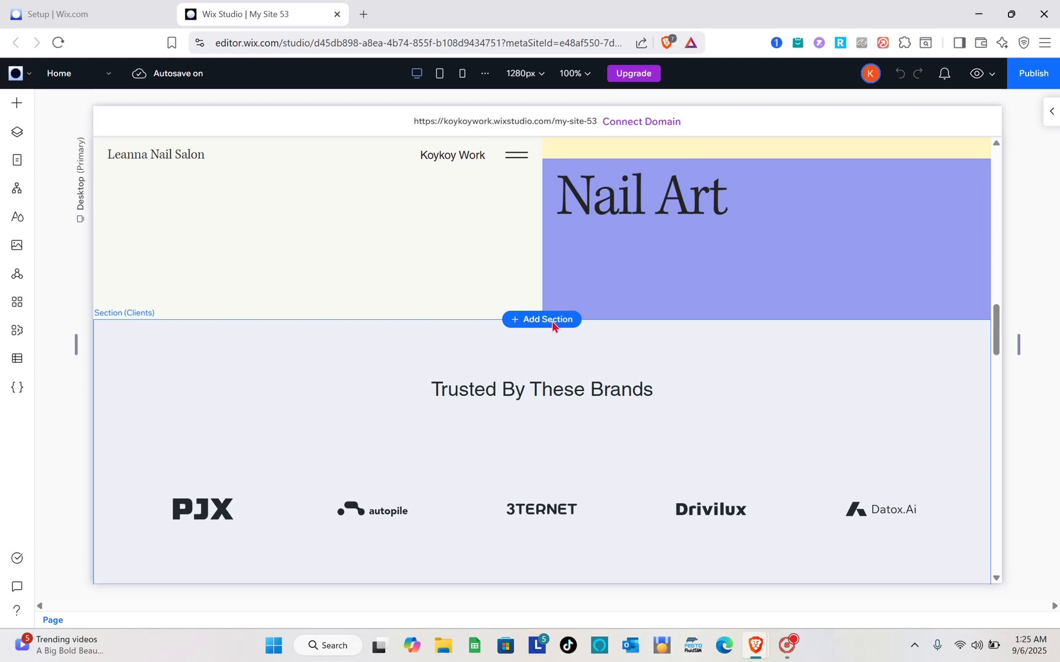
{"action": "left_click", "coordinate": [554, 319]}
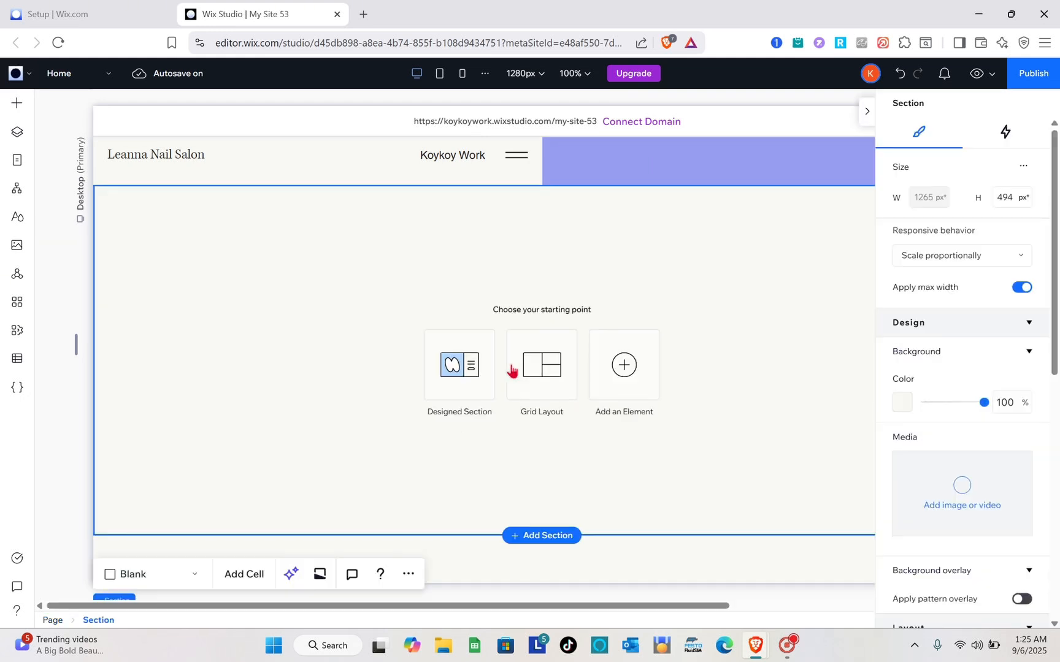
{"action": "left_click", "coordinate": [515, 368]}
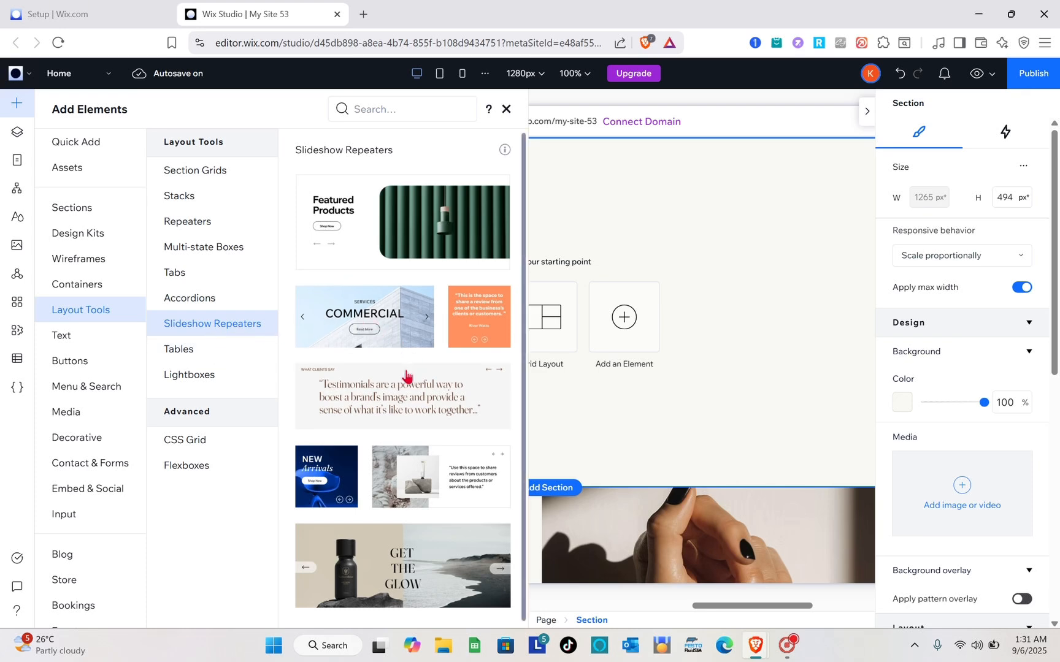
Step: Insert the "Services Commercial" slideshow repeater into the blank section above the Nails header
{"action": "scroll", "coordinate": [407, 376], "scroll_direction": "down", "scroll_amount": 1}
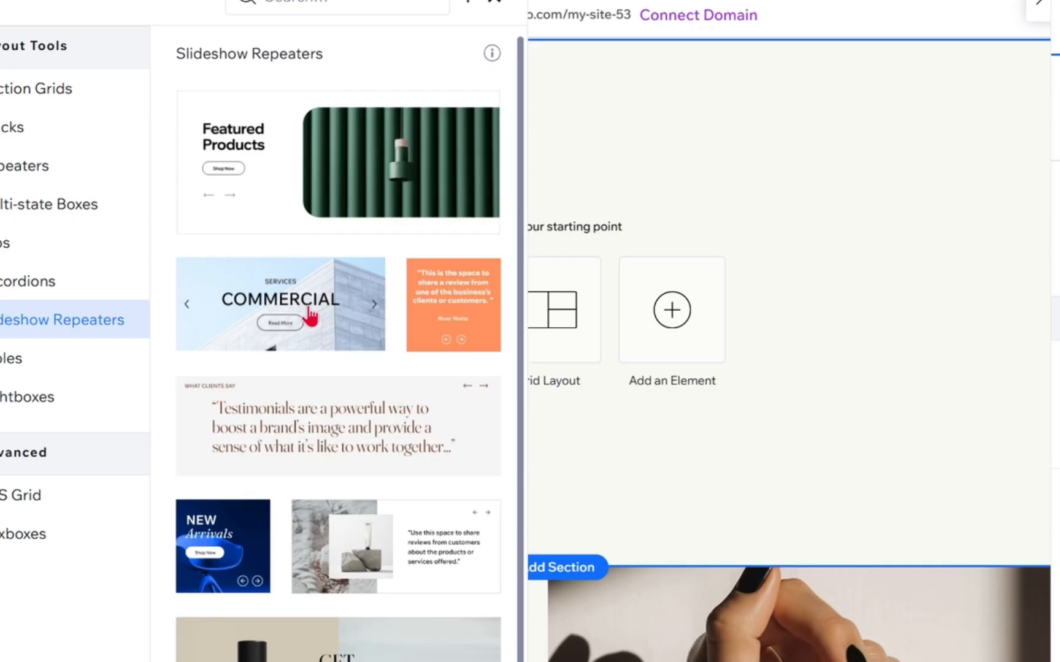
{"action": "left_click", "coordinate": [387, 318]}
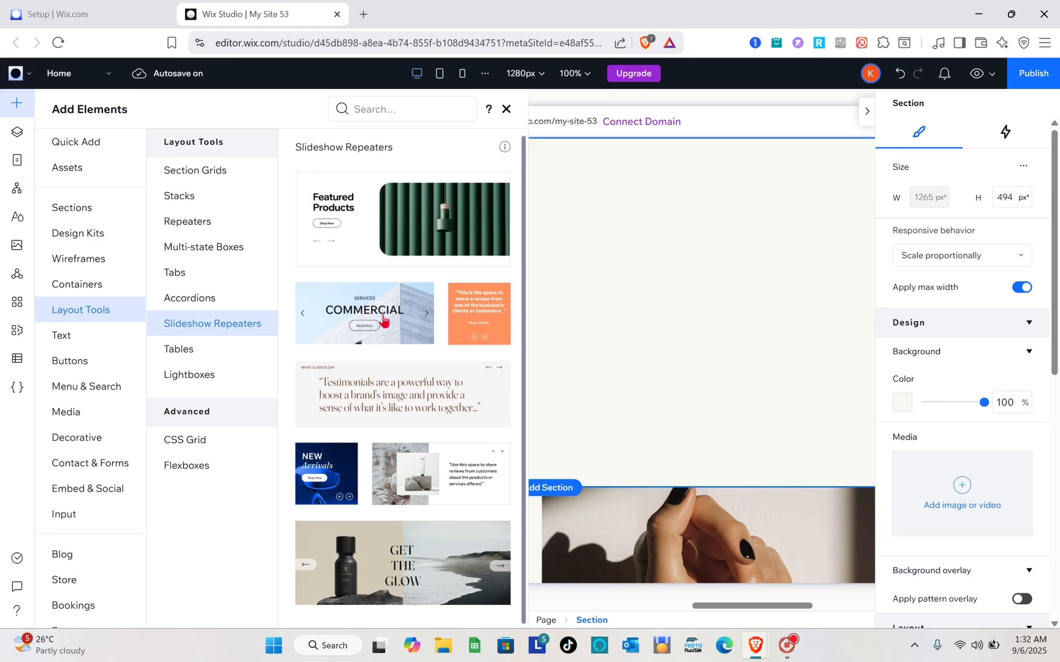
{"action": "left_click", "coordinate": [511, 112]}
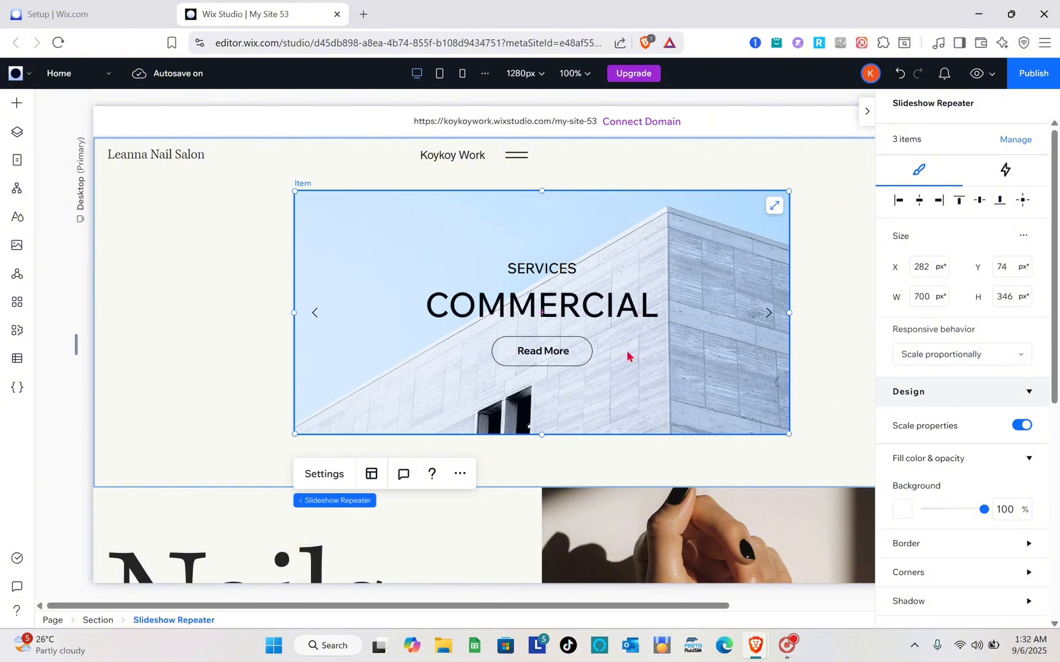
Step: Examine the slideshow repeater's size, design, layout and position properties, and those of its item, image and parent section
{"action": "scroll", "coordinate": [979, 417], "scroll_direction": "down", "scroll_amount": 7}
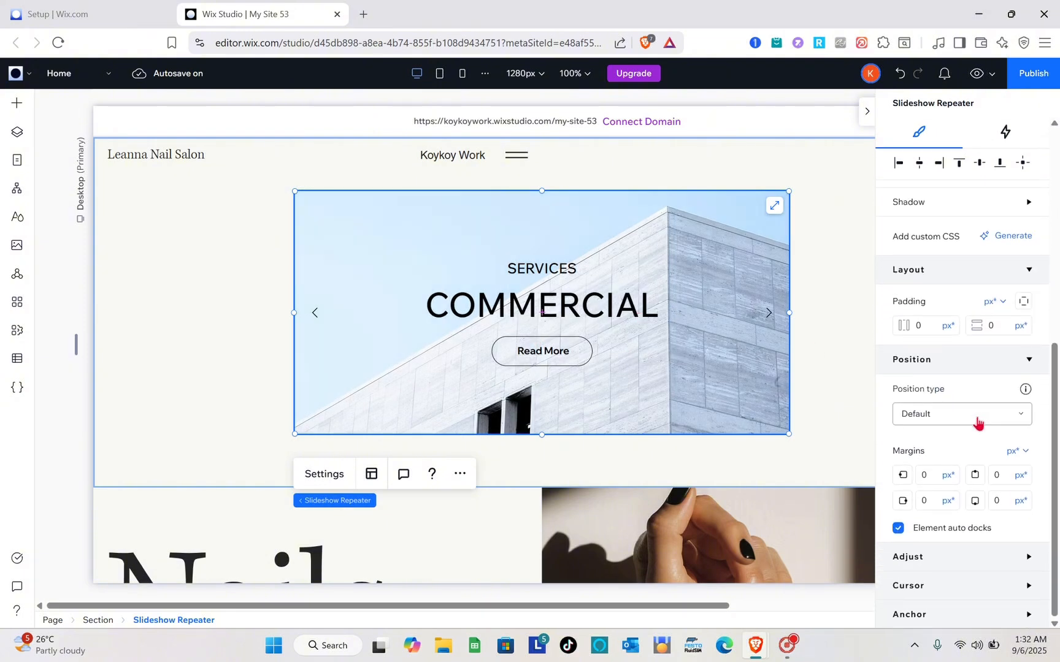
{"action": "scroll", "coordinate": [979, 423], "scroll_direction": "up", "scroll_amount": 5}
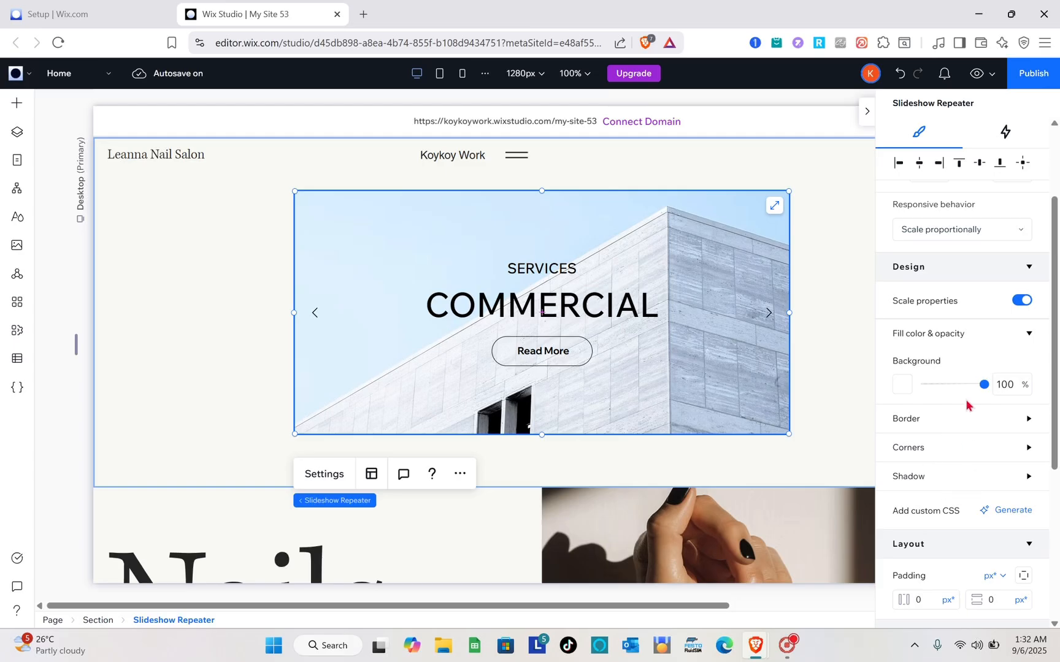
{"action": "scroll", "coordinate": [966, 405], "scroll_direction": "up", "scroll_amount": 2}
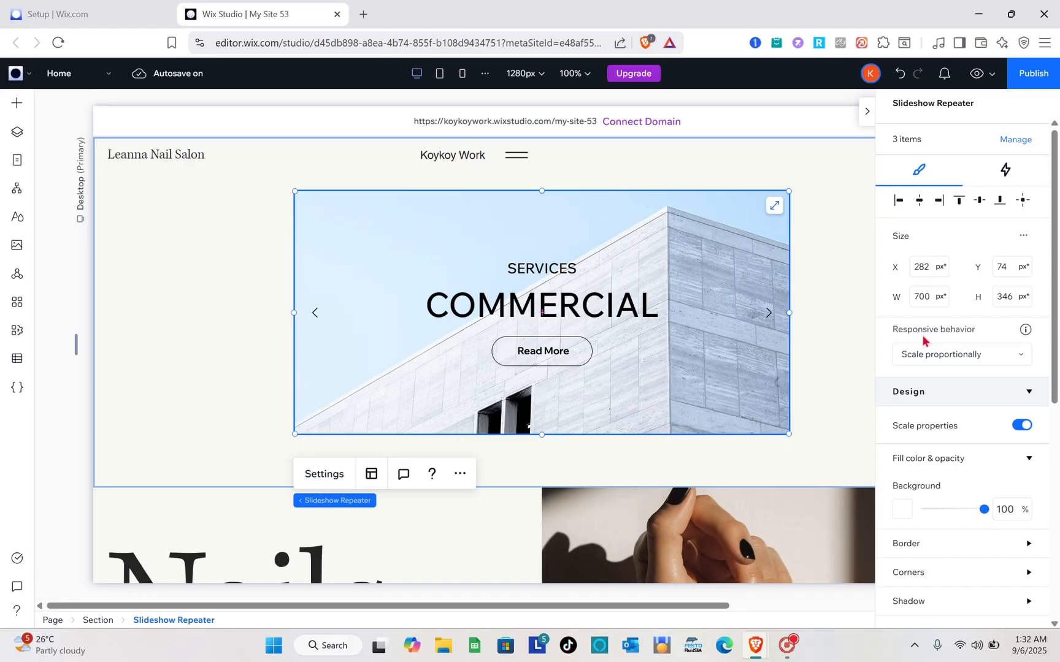
{"action": "scroll", "coordinate": [925, 341], "scroll_direction": "down", "scroll_amount": 3}
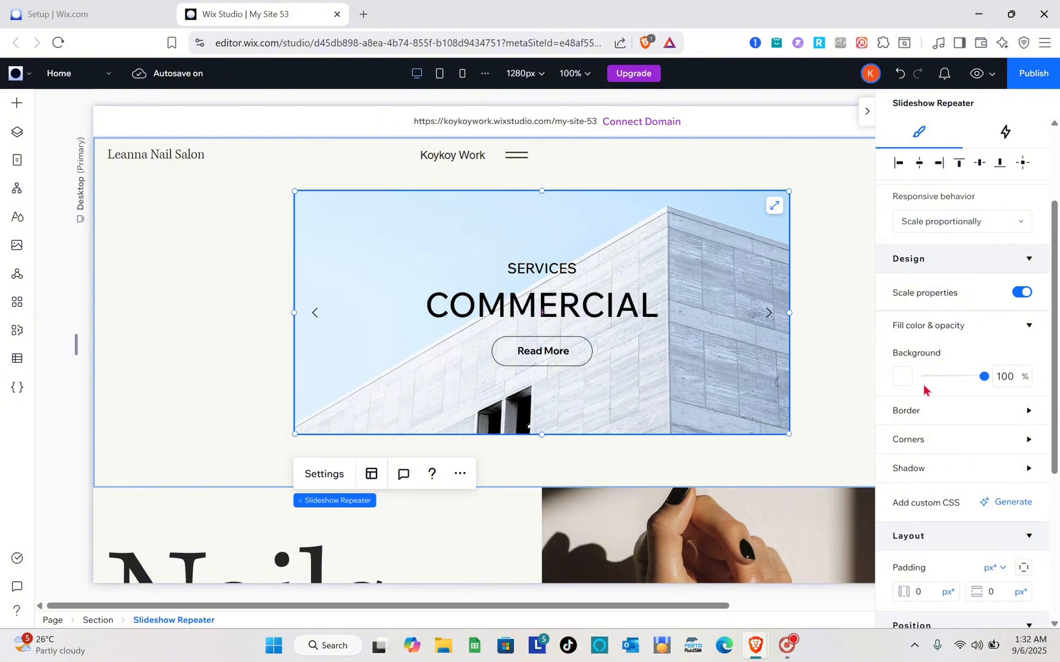
{"action": "scroll", "coordinate": [903, 380], "scroll_direction": "down", "scroll_amount": 2}
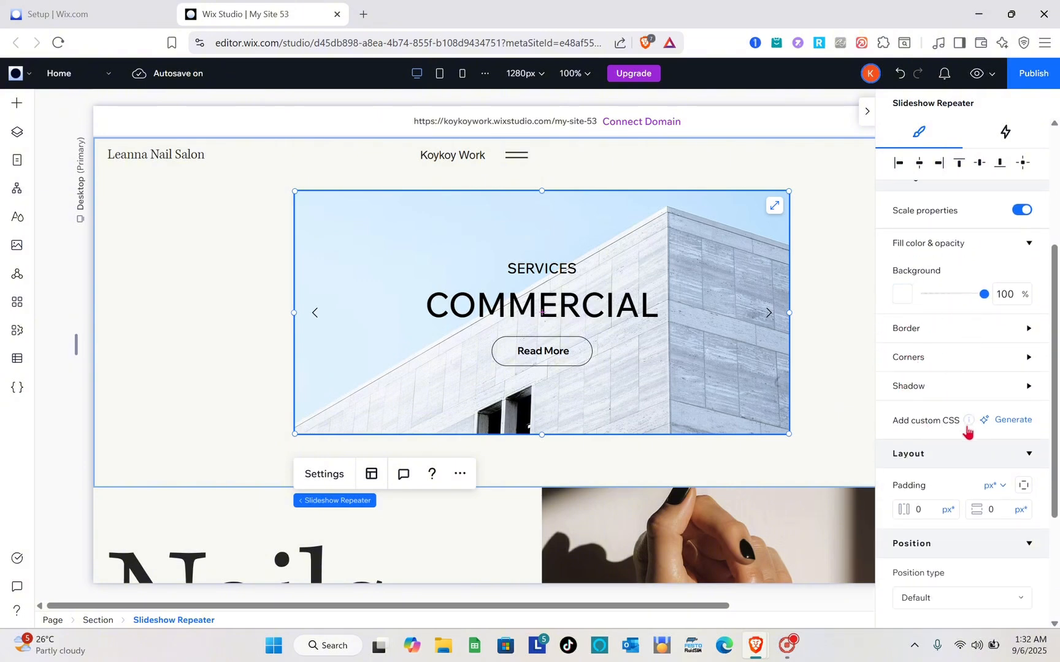
{"action": "scroll", "coordinate": [920, 452], "scroll_direction": "down", "scroll_amount": 1}
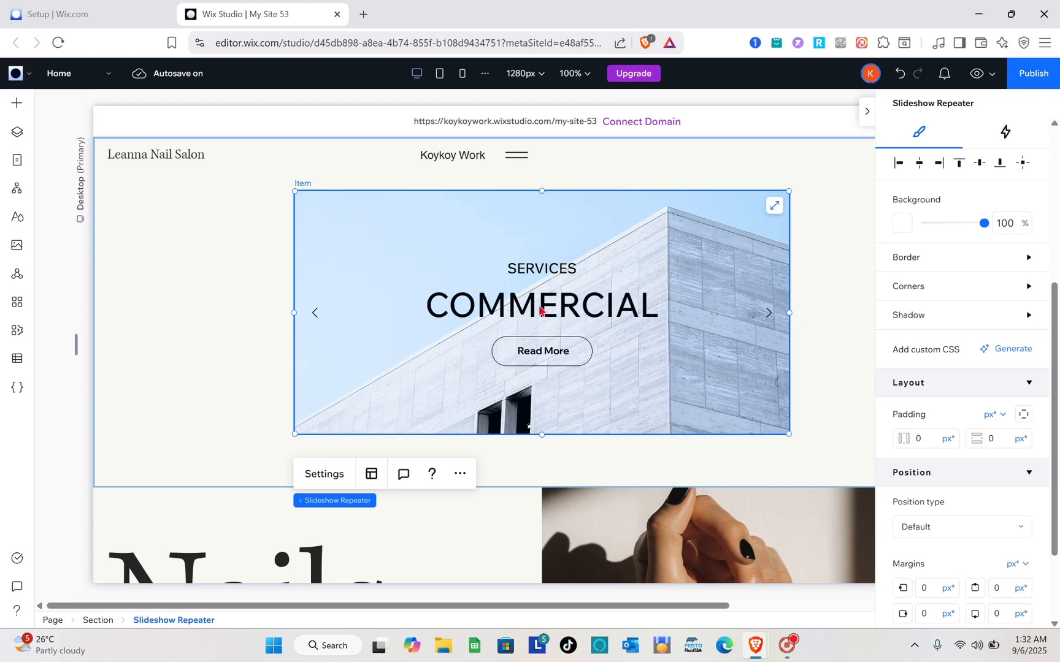
{"action": "left_click", "coordinate": [540, 309]}
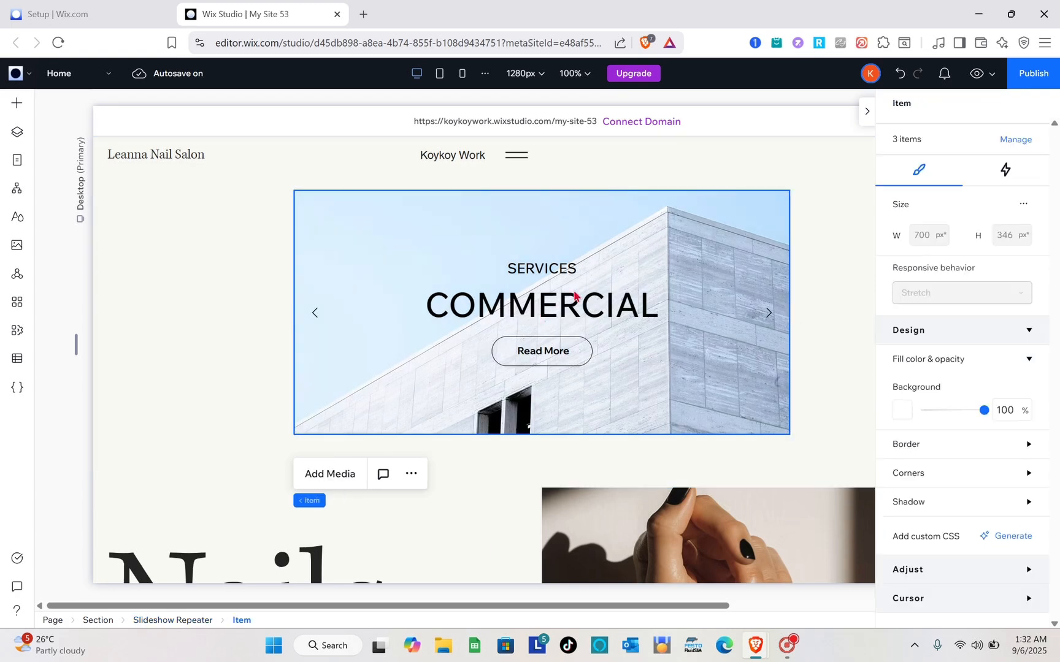
{"action": "left_click", "coordinate": [726, 274]}
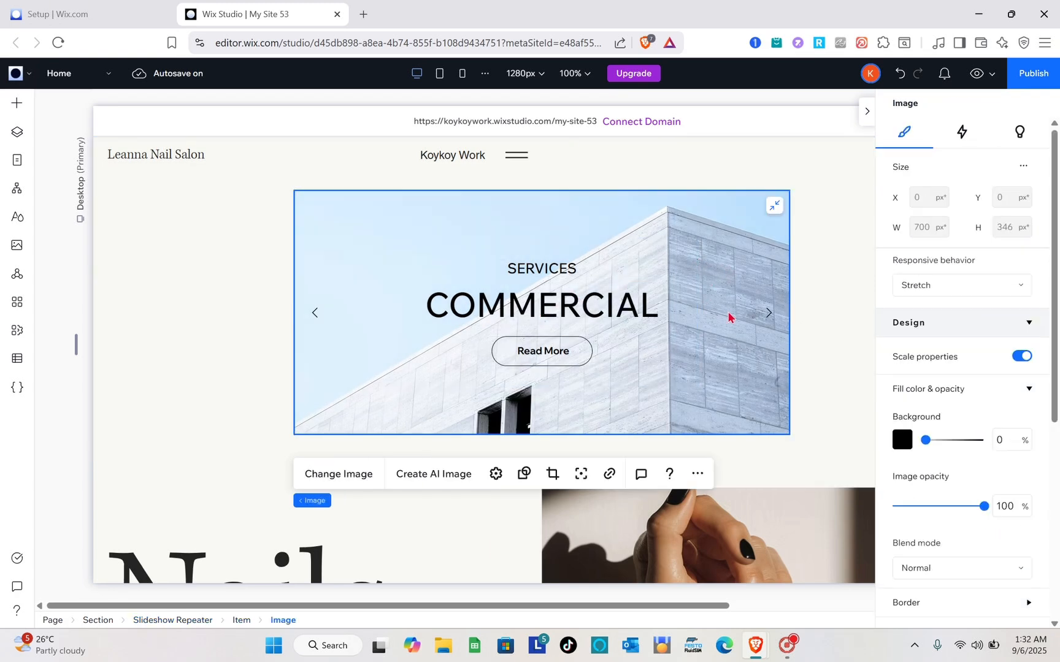
{"action": "left_click", "coordinate": [237, 352]}
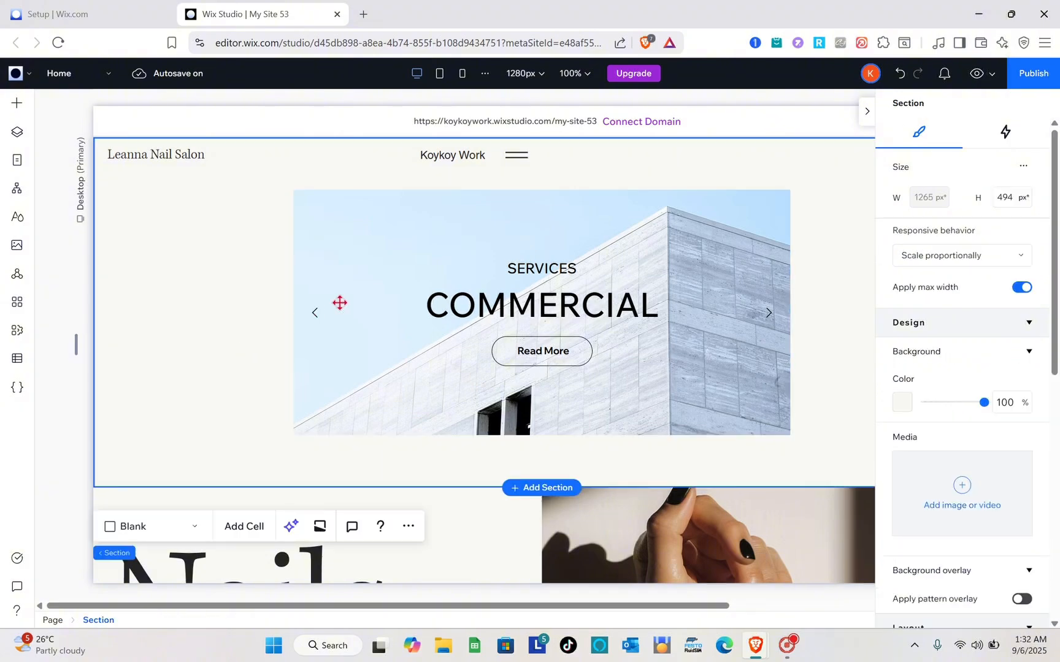
Step: Set the slideshow repeater's transition to Slide with the direction Left to right
{"action": "left_click", "coordinate": [365, 297]}
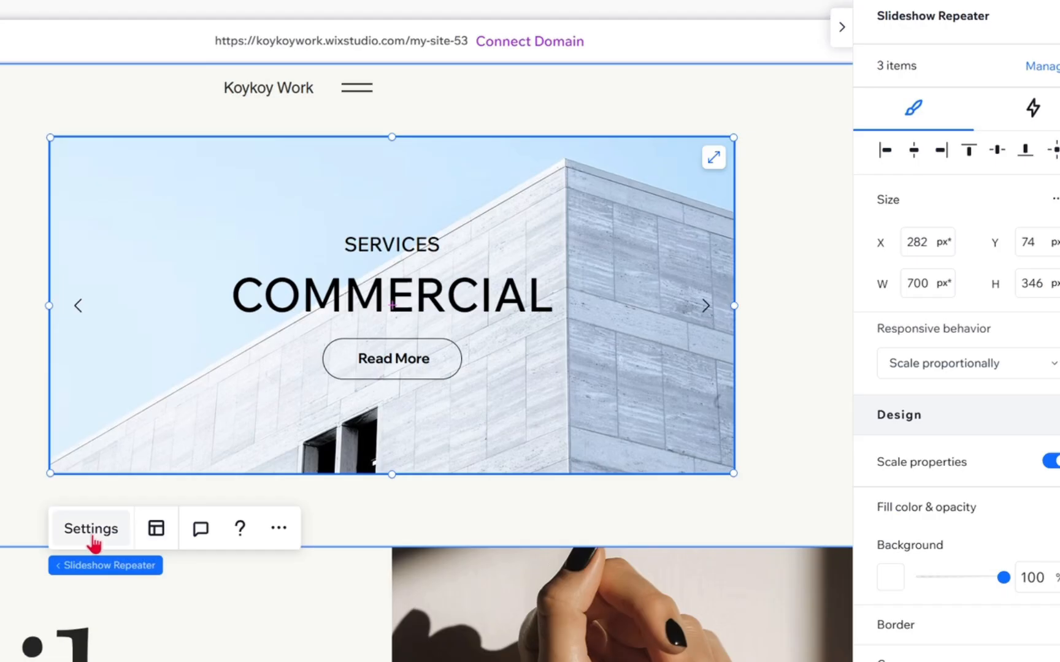
{"action": "left_click", "coordinate": [92, 534]}
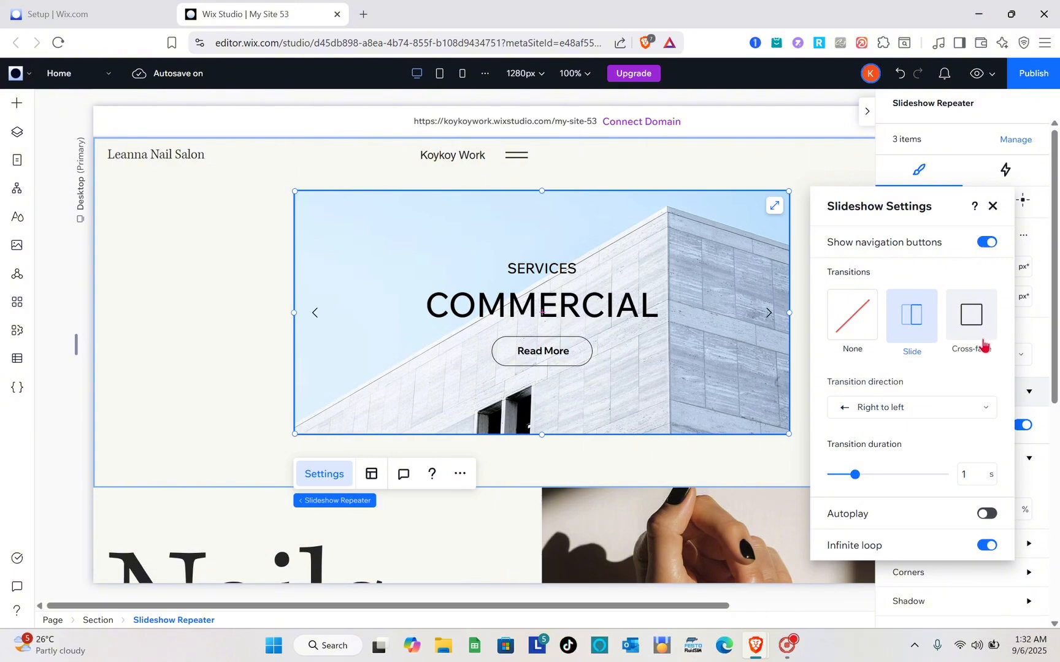
{"action": "left_click", "coordinate": [982, 344]}
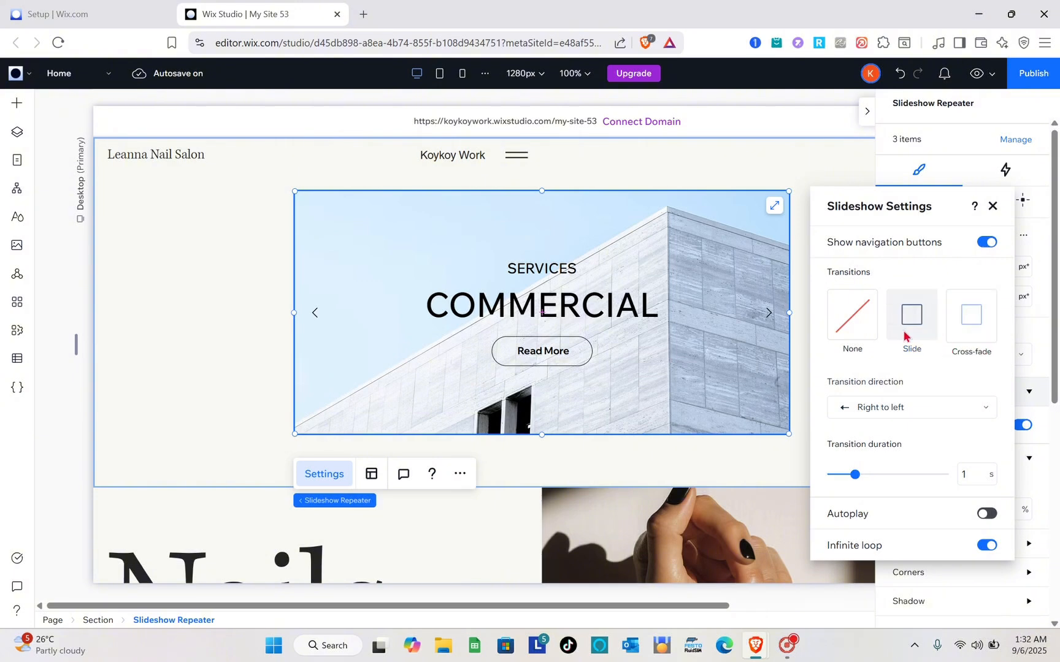
{"action": "left_click", "coordinate": [903, 348]}
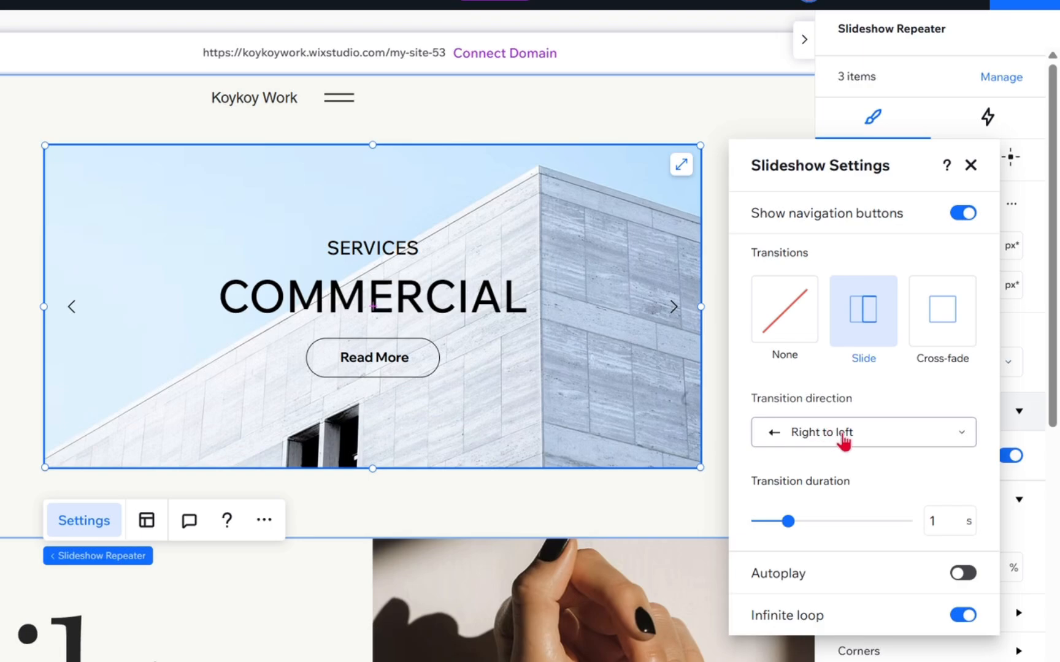
{"action": "left_click", "coordinate": [844, 439]}
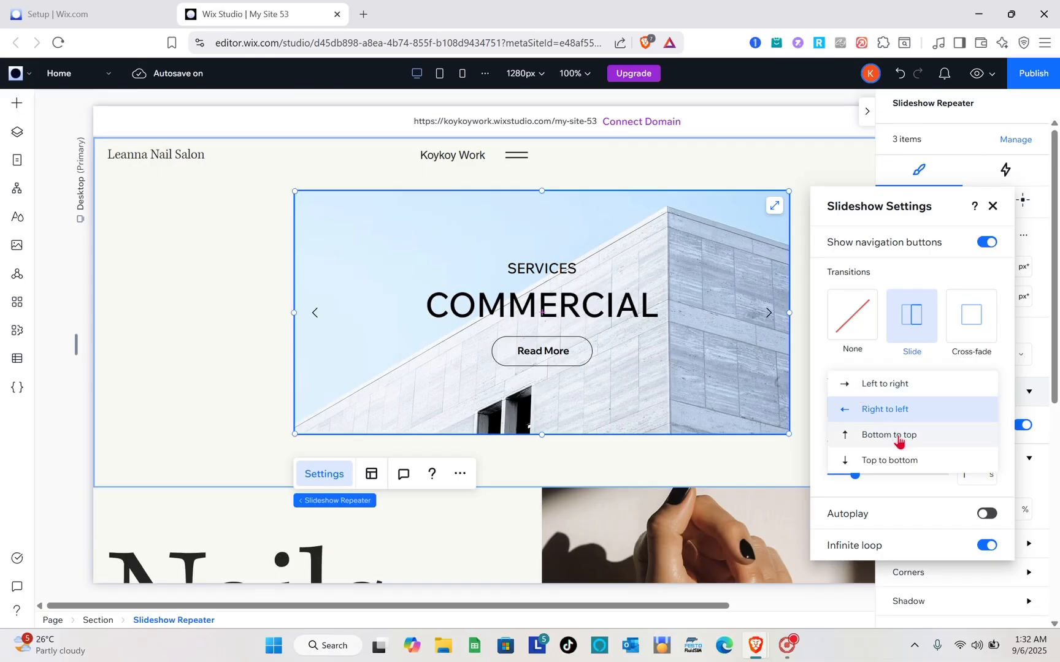
{"action": "left_click", "coordinate": [883, 387]}
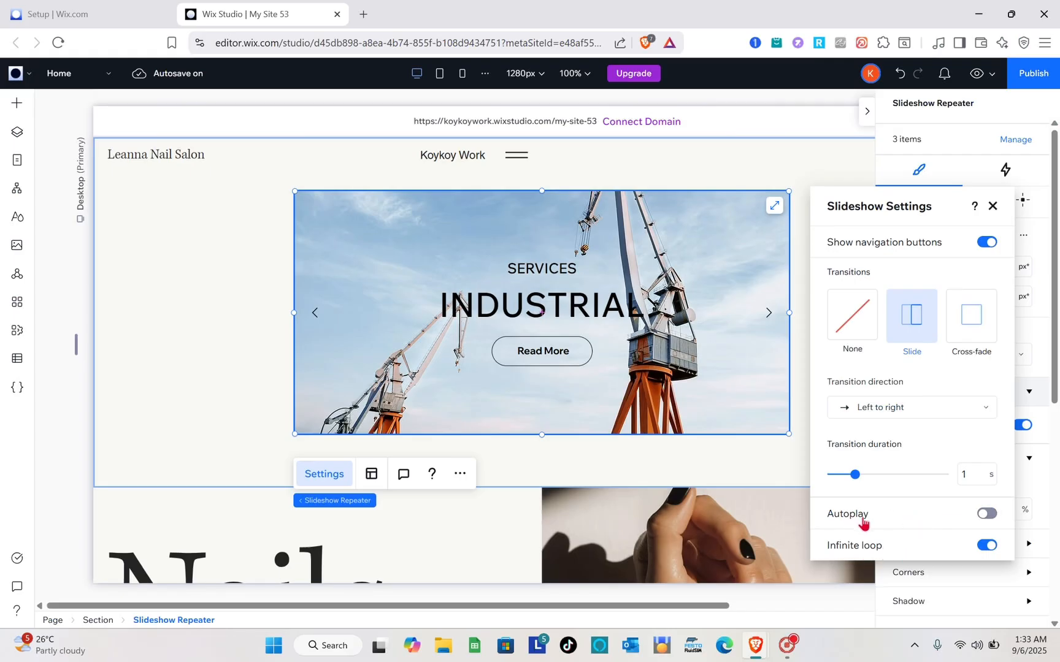
{"action": "left_click", "coordinate": [993, 207]}
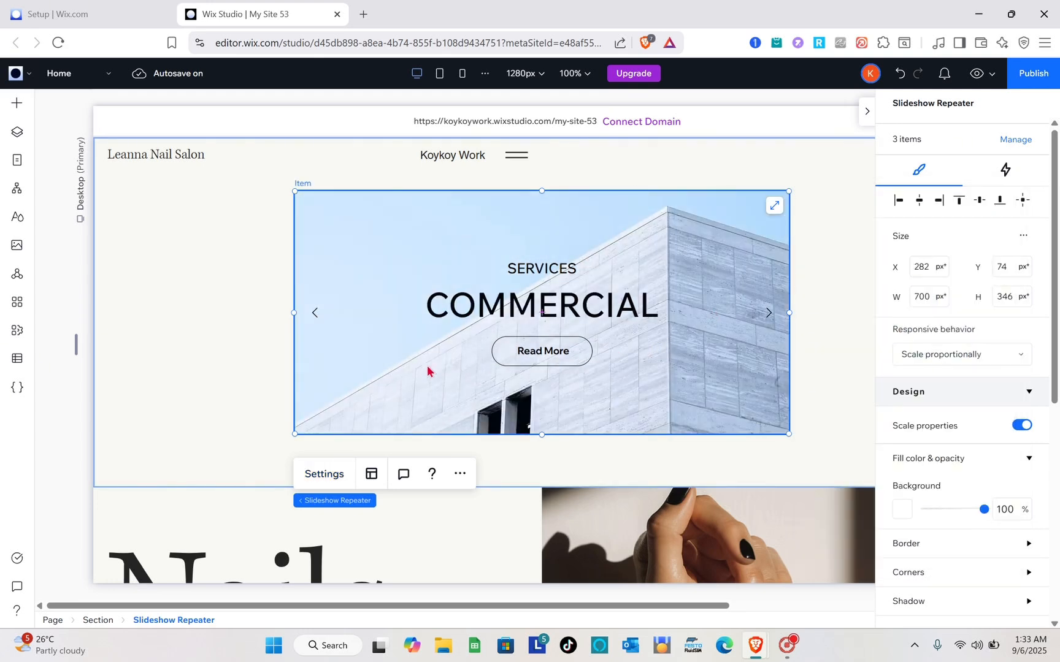
Step: Search Media from Wix for "manicure" and add one of the manicure photos as the Commercial slide's background image
{"action": "left_click", "coordinate": [427, 370]}
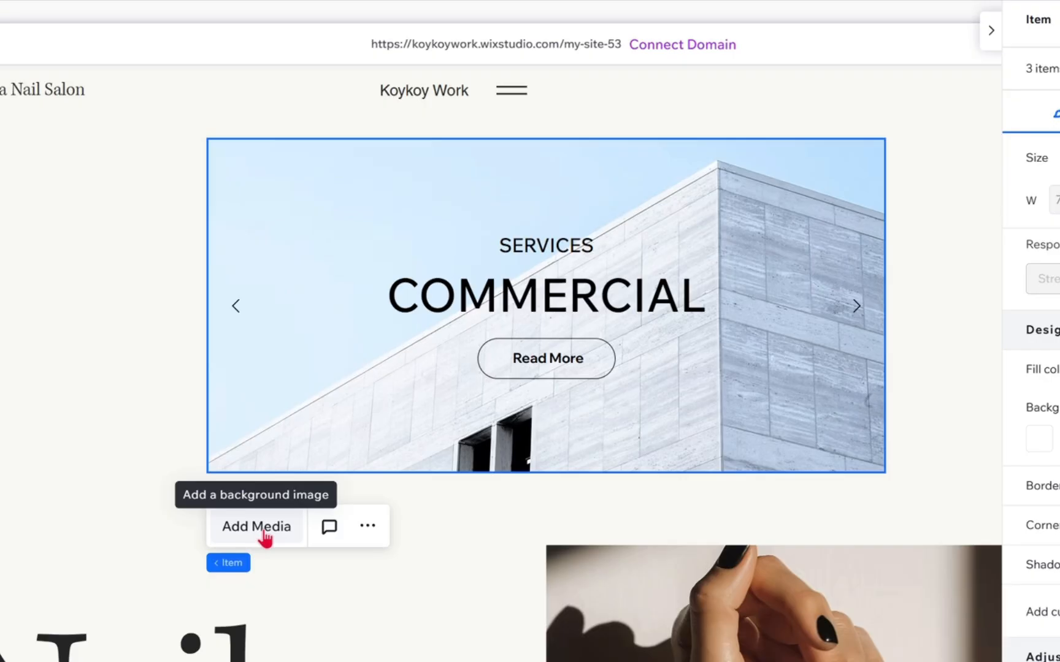
{"action": "left_click", "coordinate": [264, 530]}
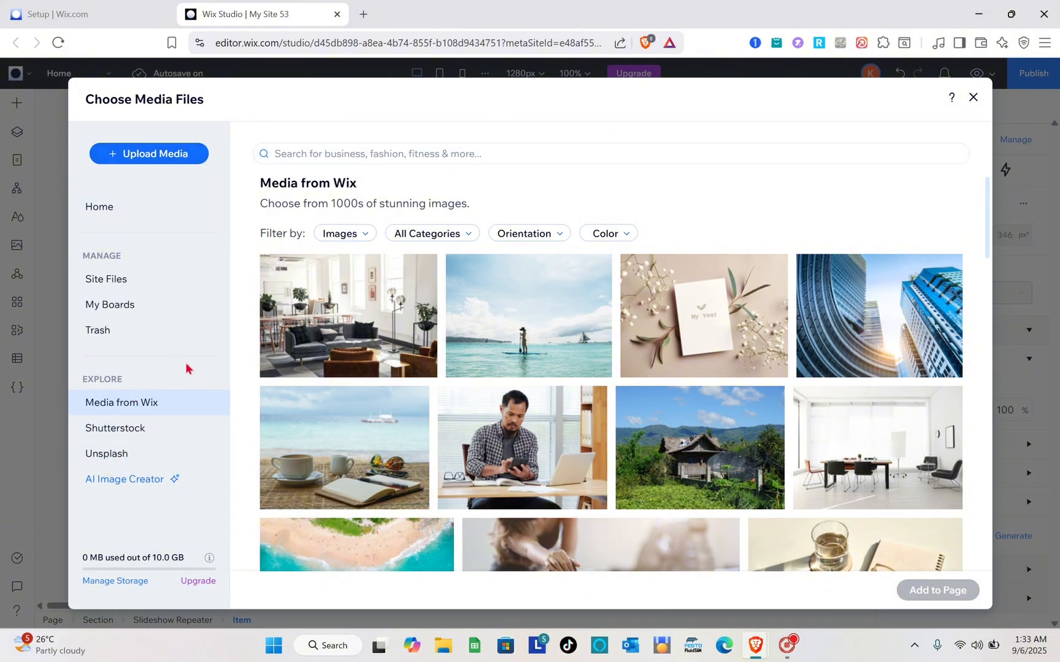
{"action": "left_click", "coordinate": [440, 160]}
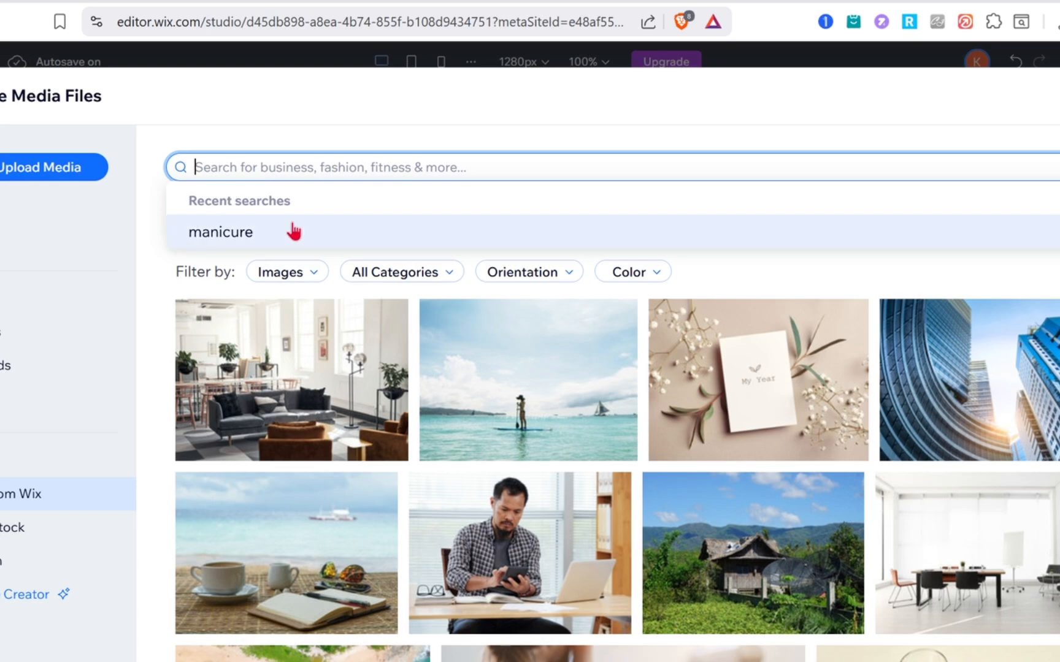
{"action": "left_click", "coordinate": [350, 202]}
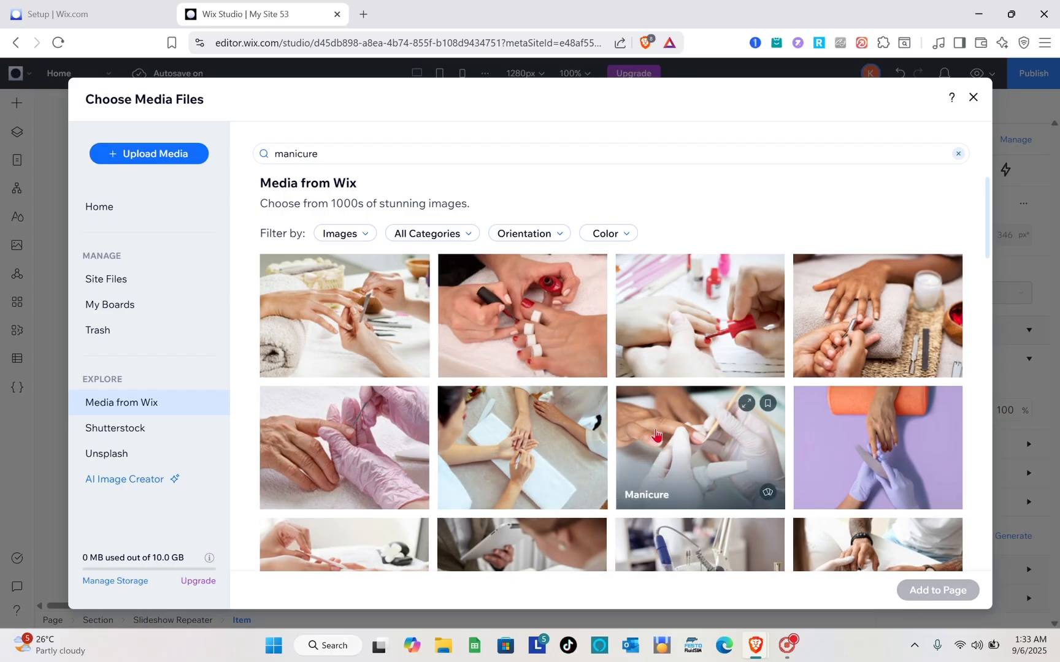
{"action": "left_click", "coordinate": [655, 434]}
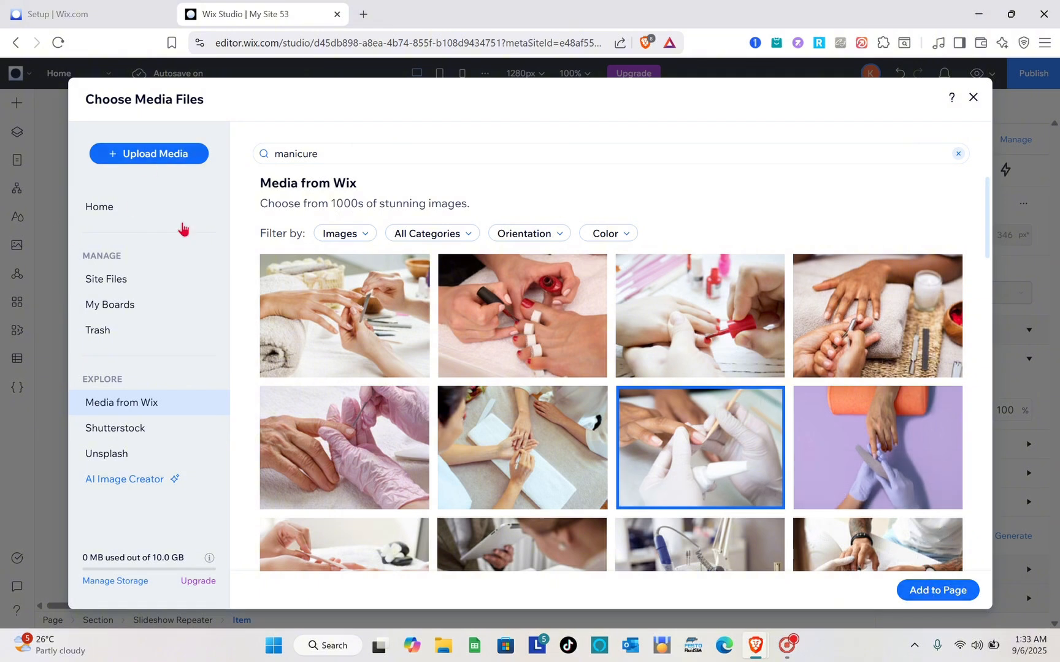
{"action": "left_click", "coordinate": [938, 592]}
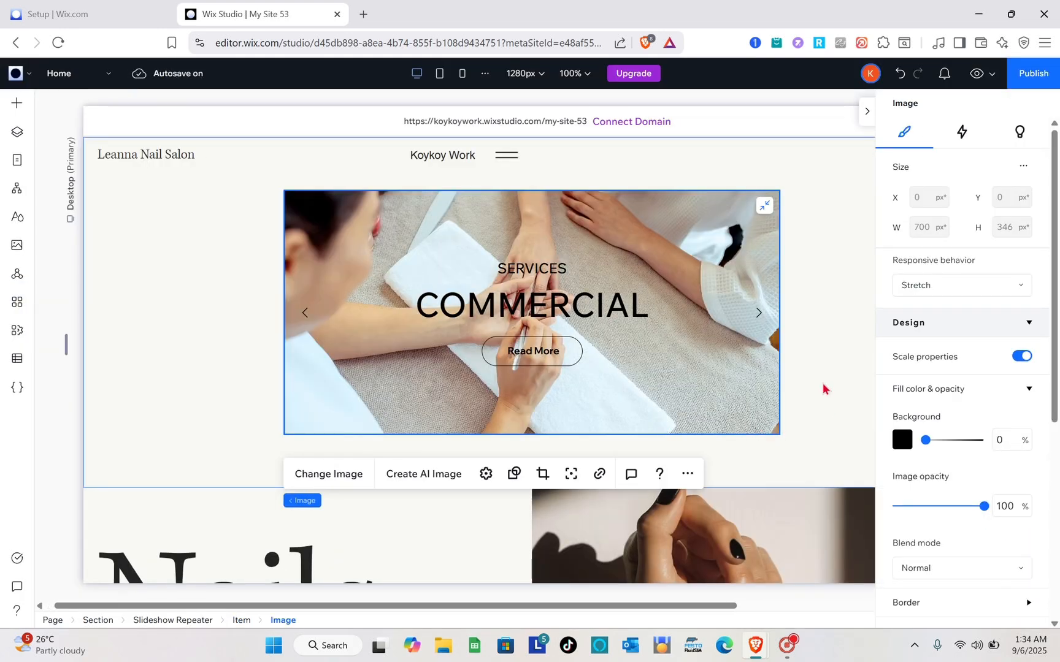
Step: Preview the site and advance through the slideshow's slides to check the transition
{"action": "left_click", "coordinate": [822, 389]}
{"action": "left_click", "coordinate": [639, 285]}
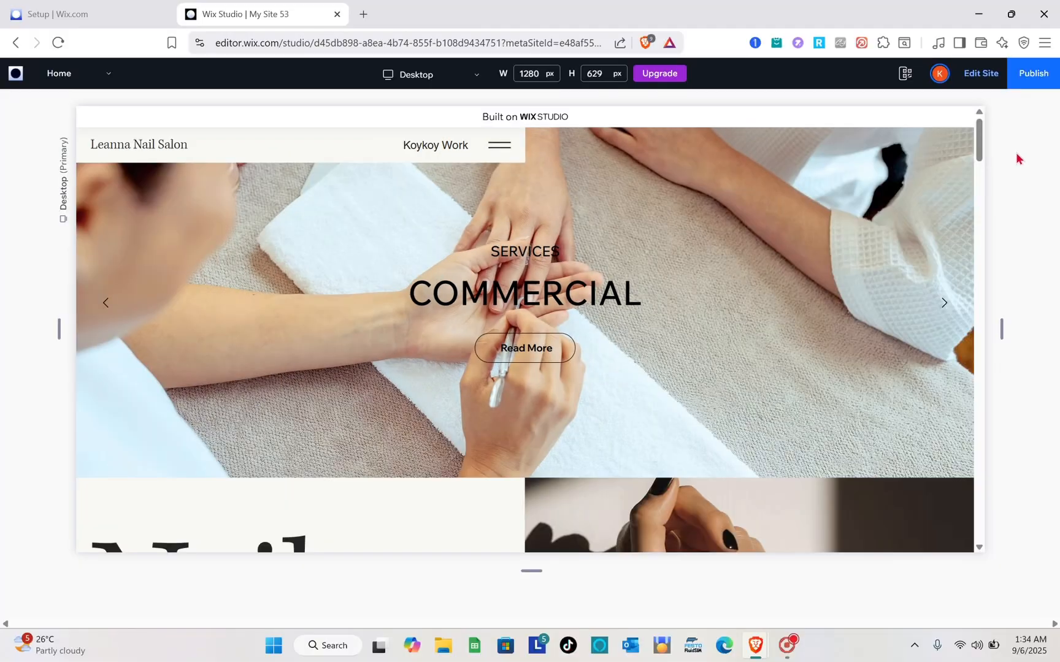
{"action": "left_click", "coordinate": [944, 303]}
{"action": "left_click", "coordinate": [944, 303]}
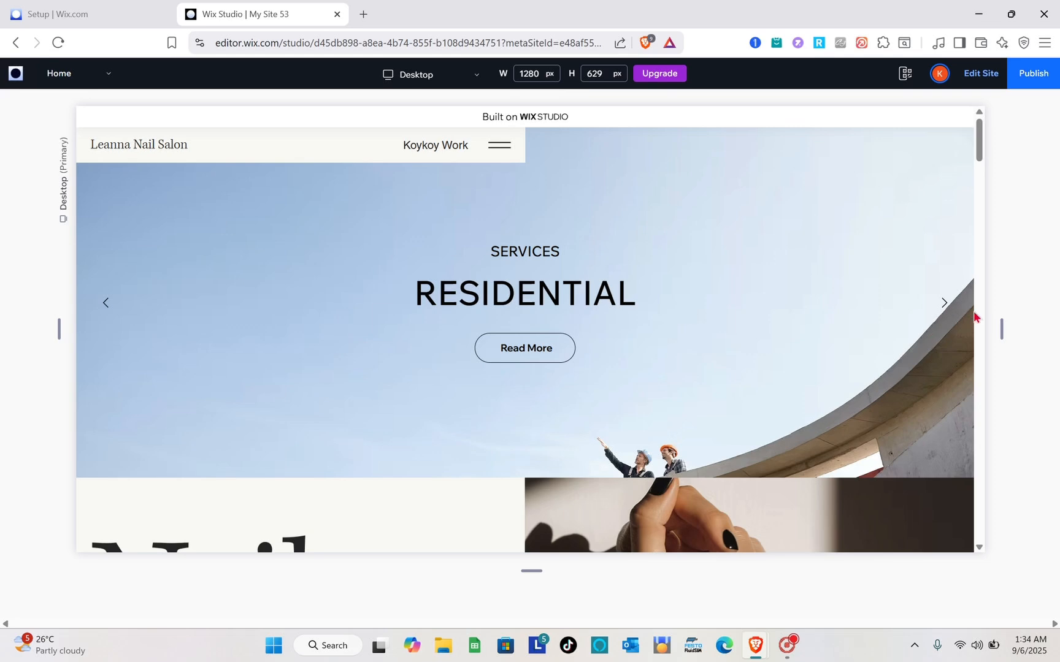
{"action": "left_click", "coordinate": [945, 303]}
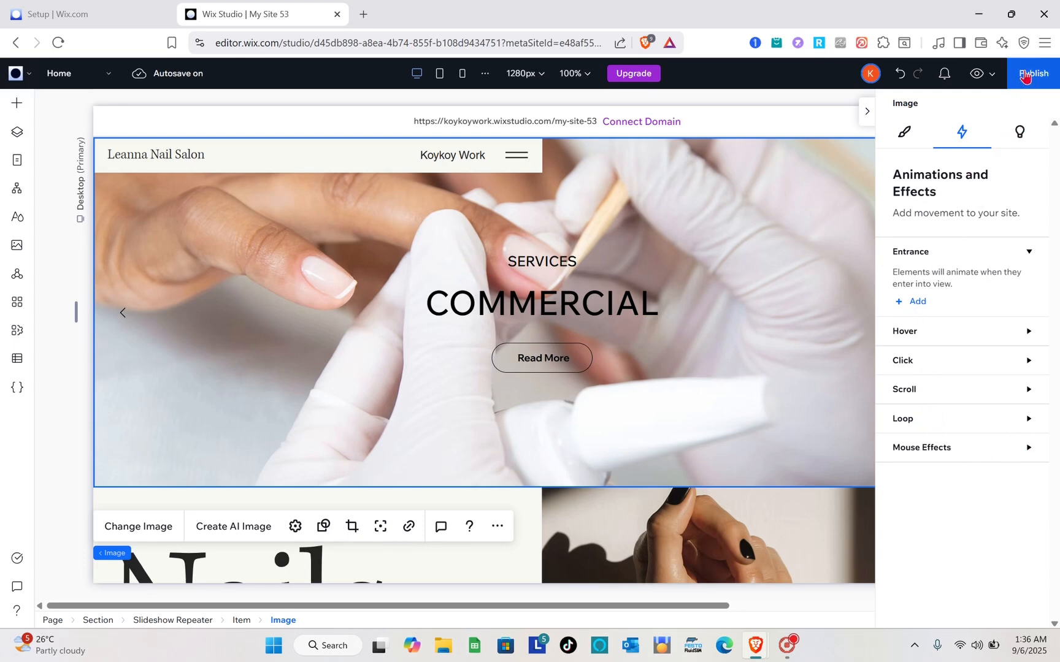
Step: Check the domain choices offered for publishing the site, leaving them without saving
{"action": "left_click", "coordinate": [1043, 80]}
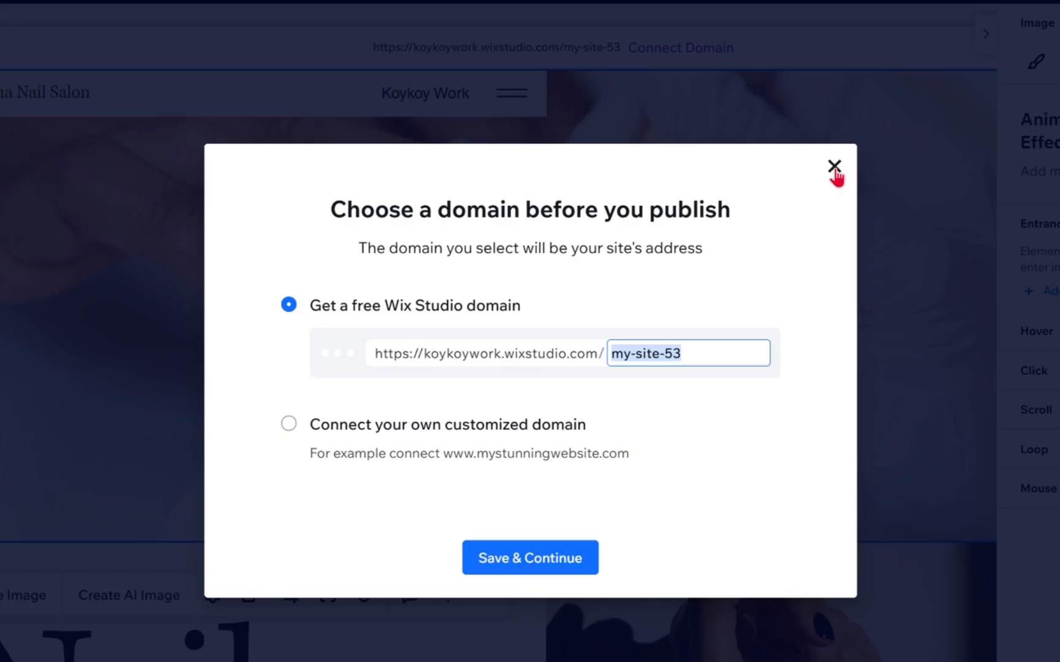
{"action": "left_click", "coordinate": [755, 211]}
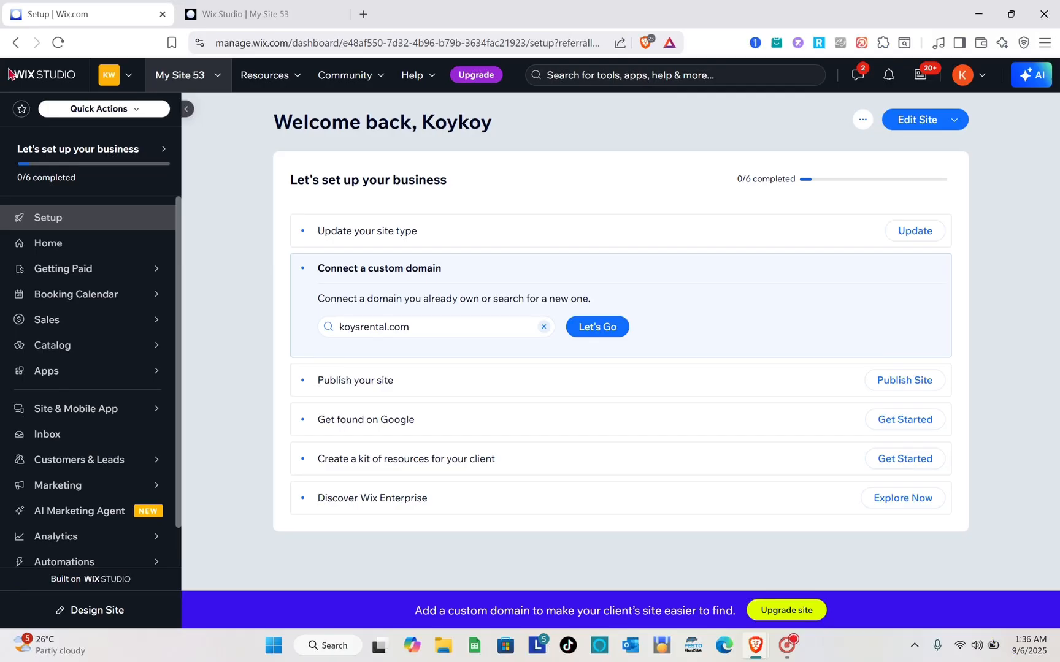
Step: Go from the site dashboard to the Wix Studio sites list and start a new site with Wix Editor
{"action": "left_click", "coordinate": [44, 81]}
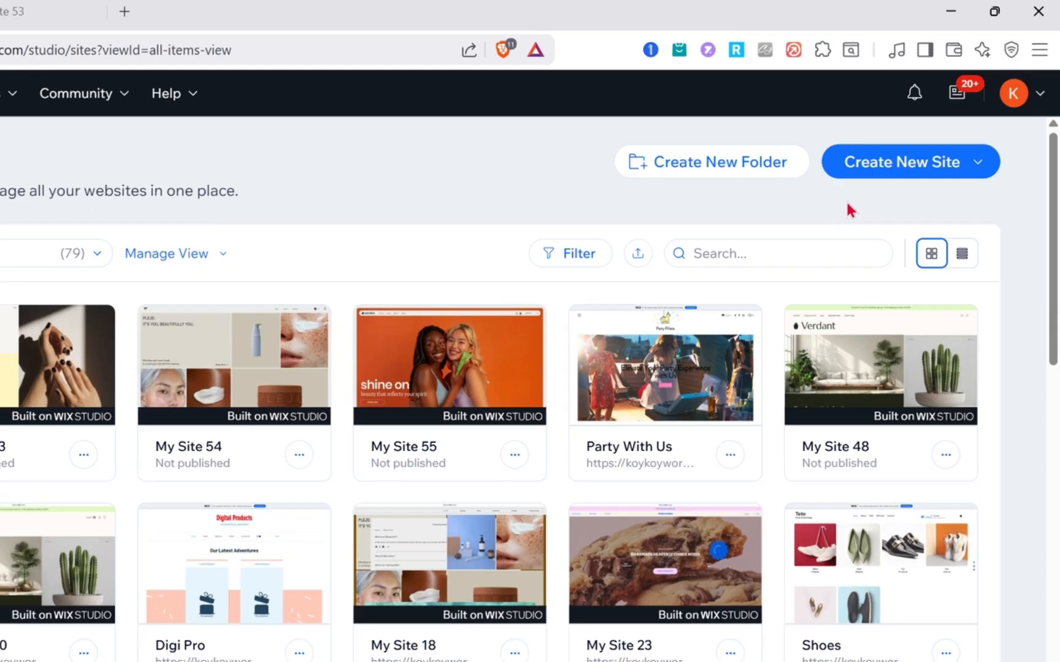
{"action": "left_click", "coordinate": [889, 178]}
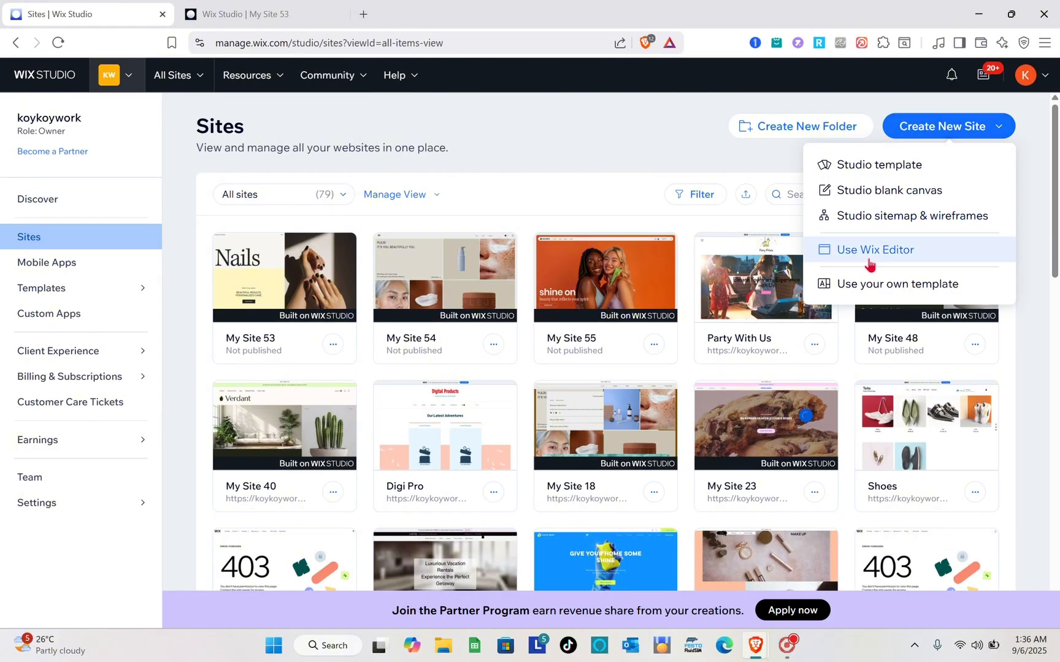
{"action": "left_click", "coordinate": [869, 263]}
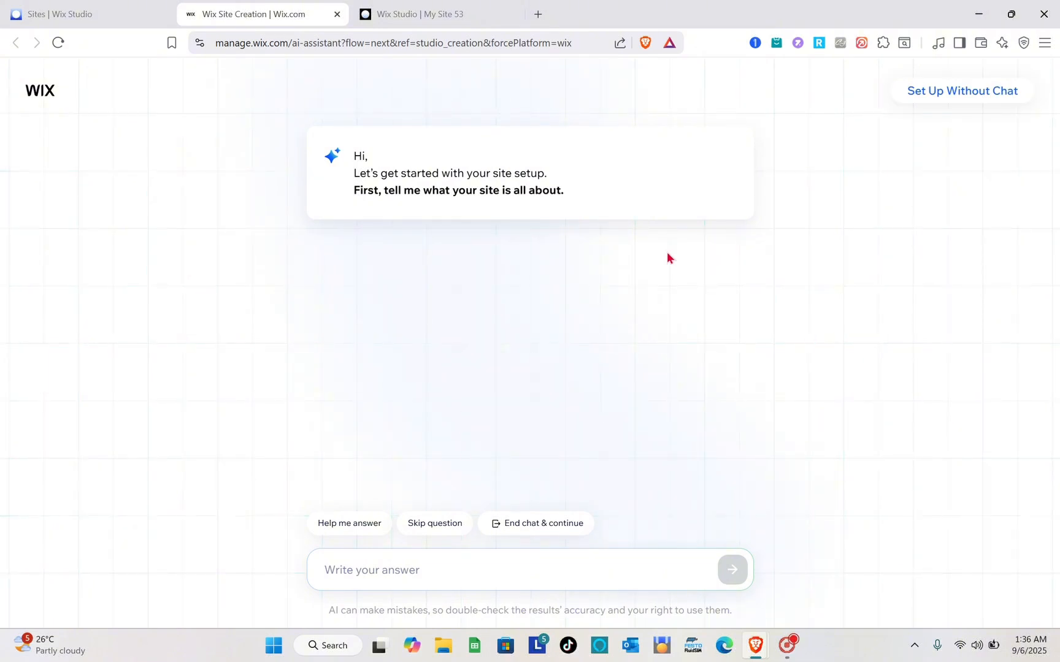
Step: Set up the new site without chat as an Online Store and choose to customize a template for its design
{"action": "left_click", "coordinate": [939, 89]}
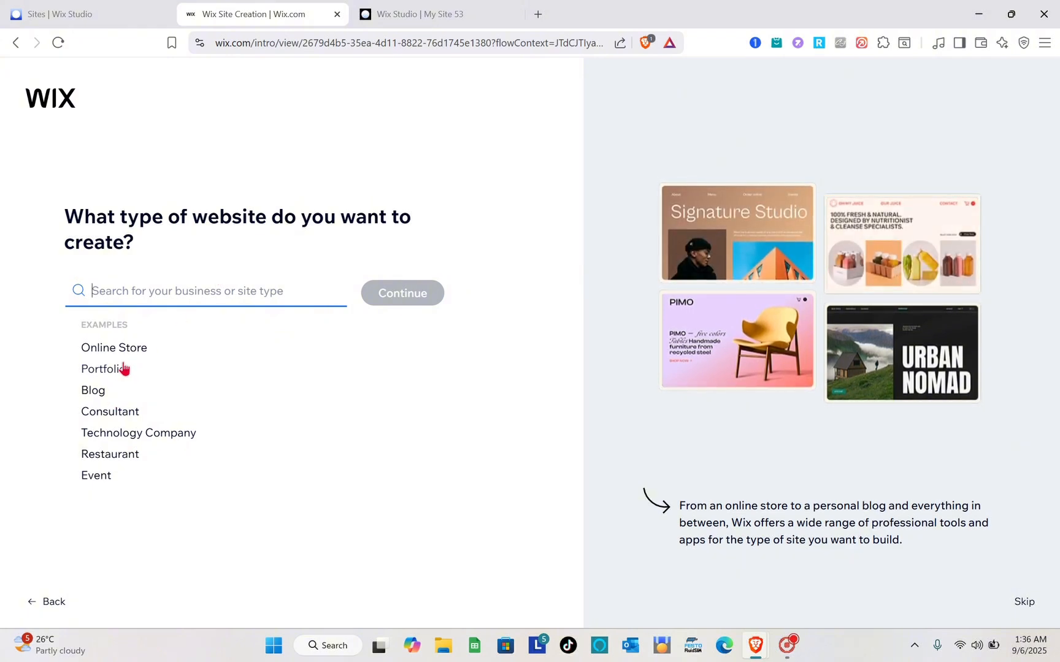
{"action": "left_click", "coordinate": [99, 349]}
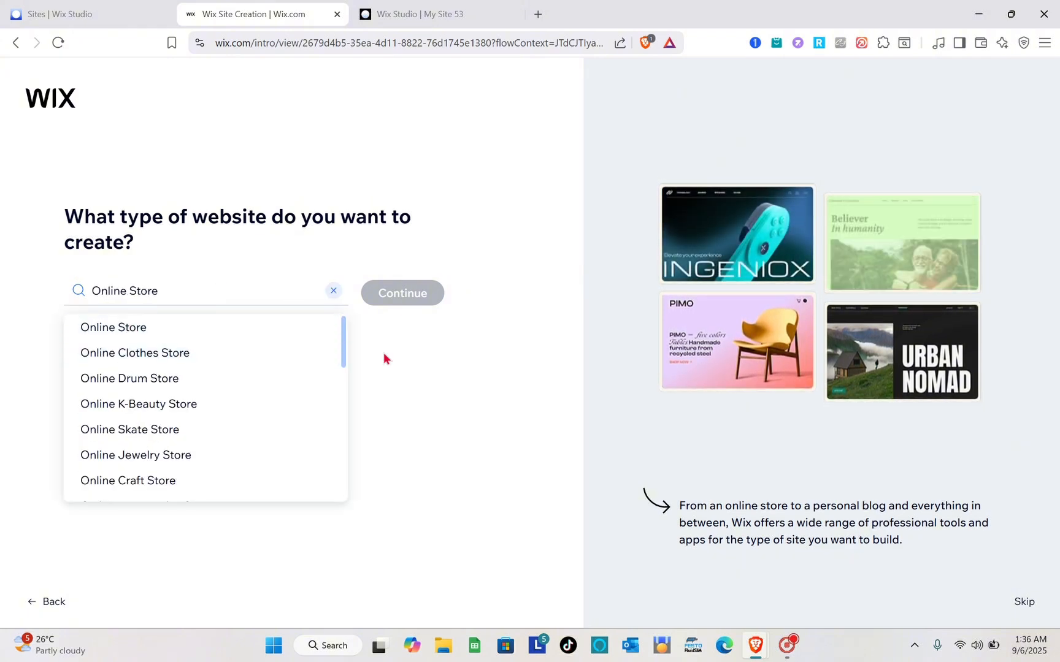
{"action": "left_click", "coordinate": [399, 295]}
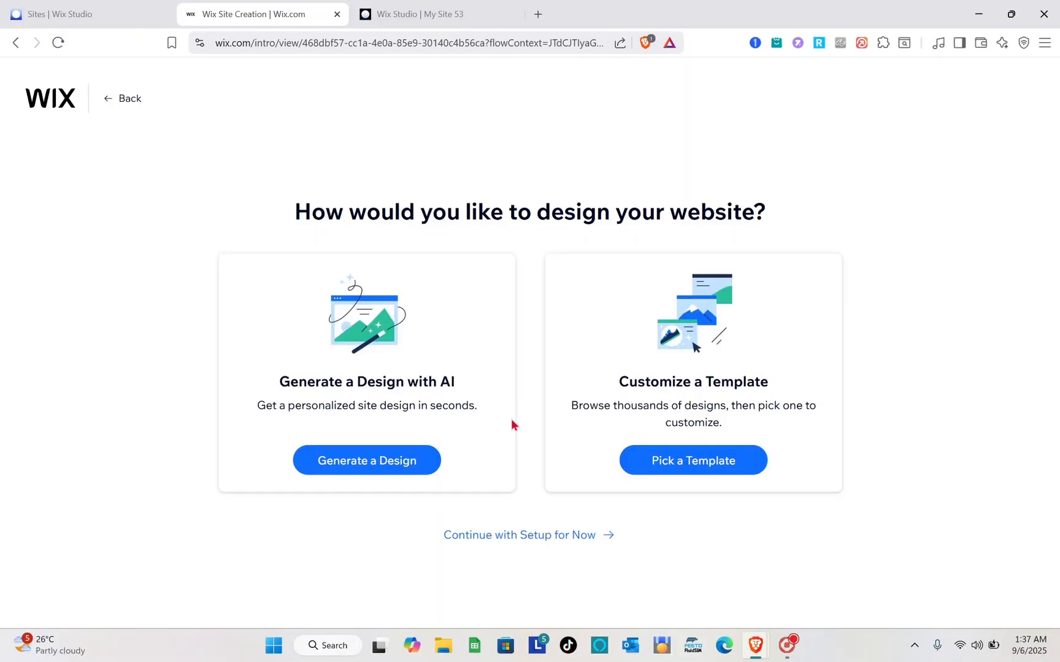
{"action": "left_click", "coordinate": [701, 471]}
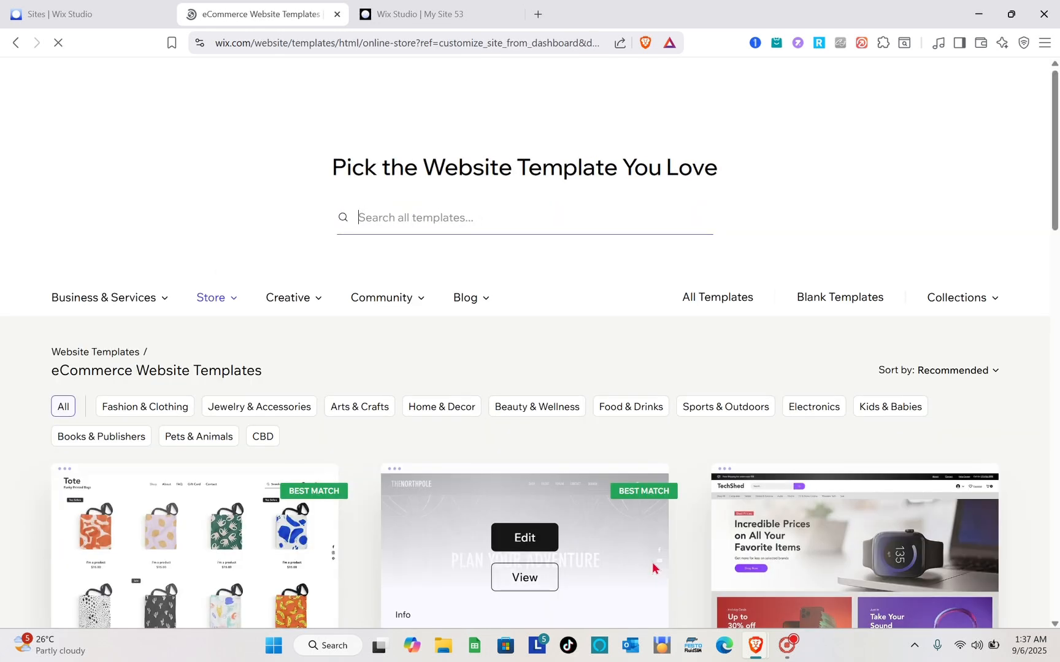
Step: Add a blank section directly above the footer of the Shop page
{"action": "scroll", "coordinate": [330, 522], "scroll_direction": "down", "scroll_amount": 4}
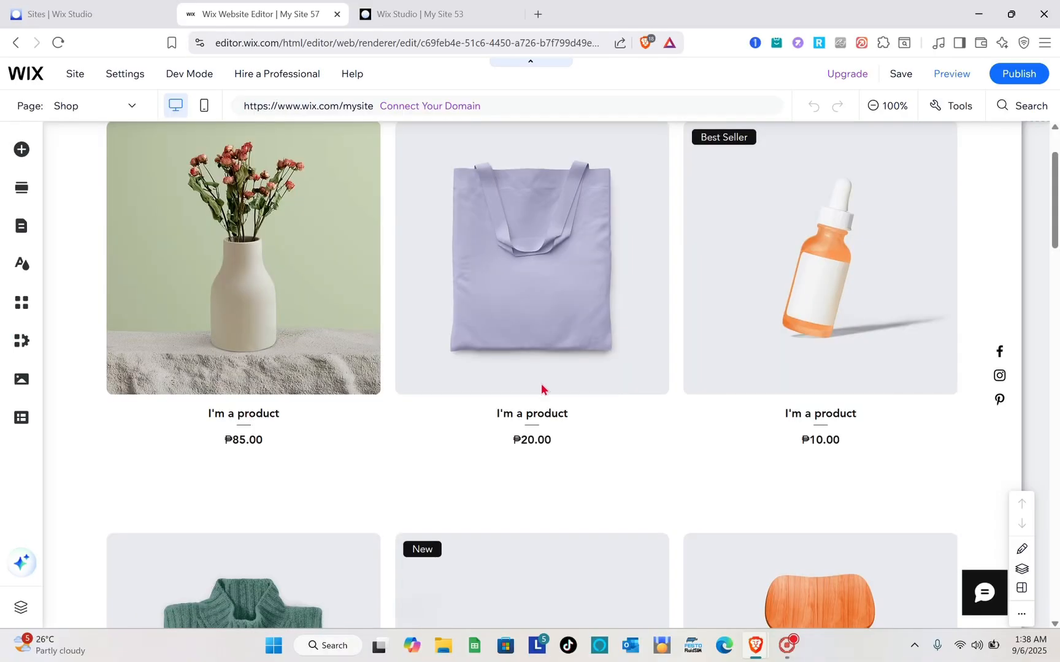
{"action": "scroll", "coordinate": [541, 383], "scroll_direction": "down", "scroll_amount": 10}
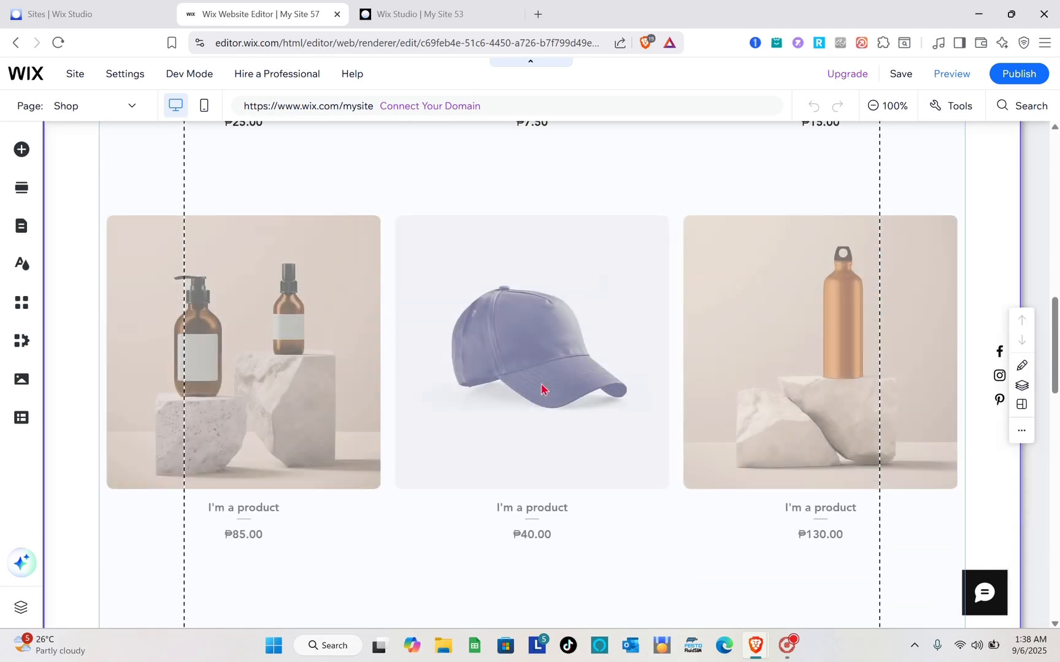
{"action": "scroll", "coordinate": [541, 384], "scroll_direction": "down", "scroll_amount": 8}
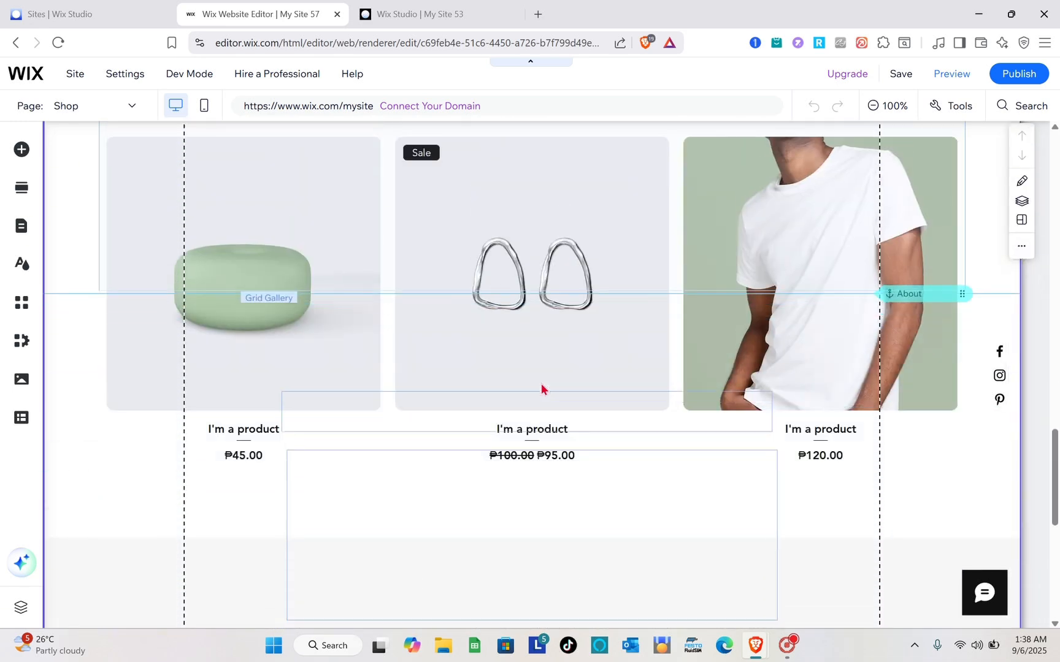
{"action": "scroll", "coordinate": [541, 388], "scroll_direction": "down", "scroll_amount": 10}
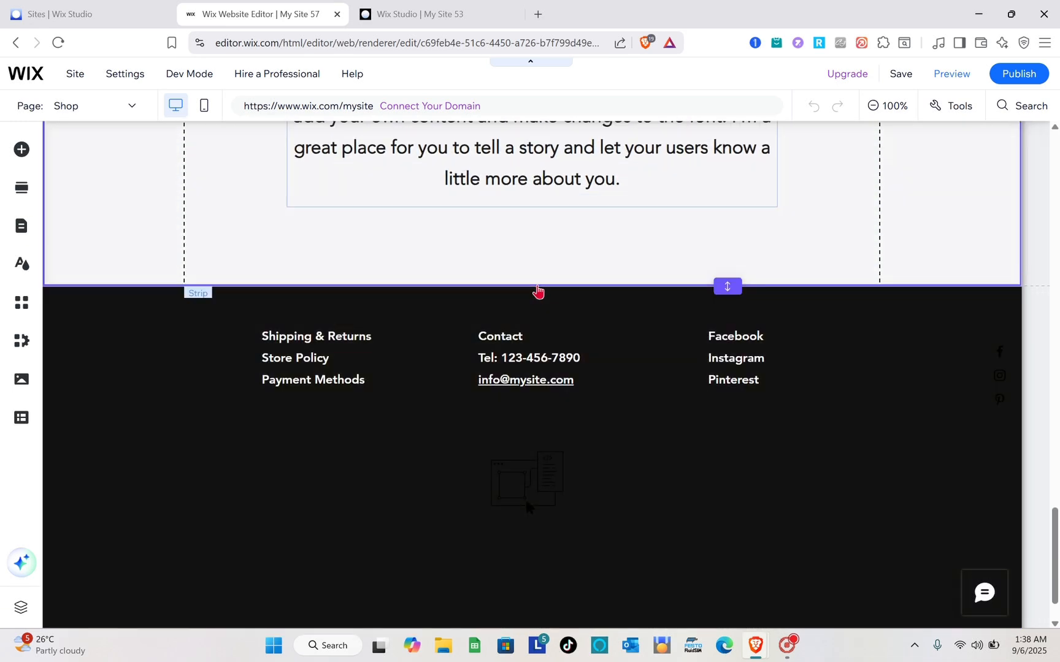
{"action": "left_click", "coordinate": [531, 287]}
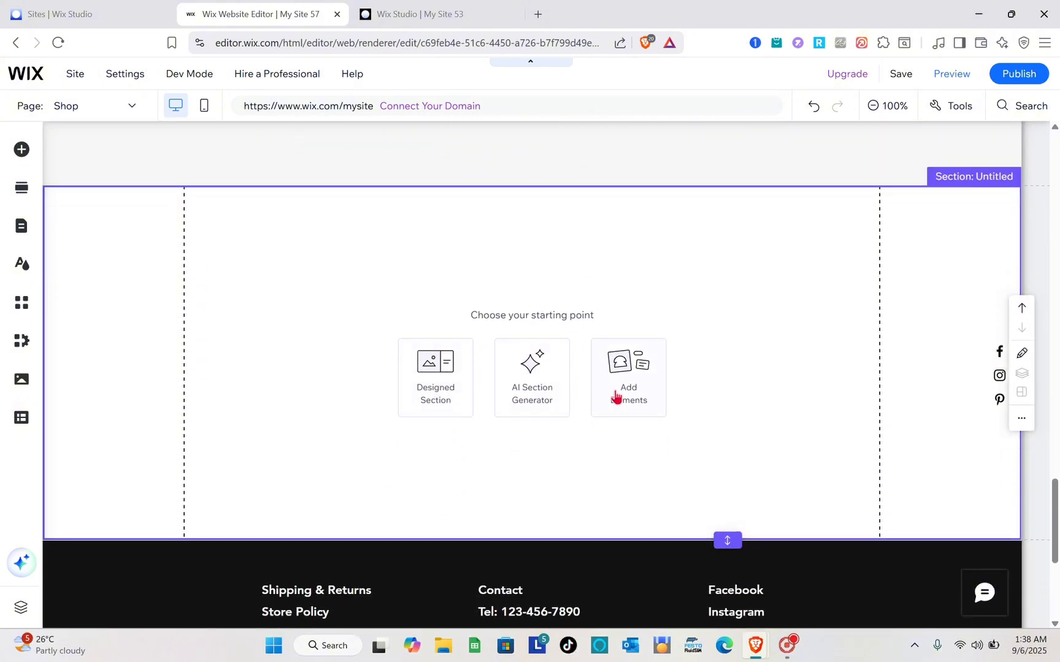
Step: Place a "Slider (arrows)" gallery from the slider galleries into the blank section
{"action": "left_click", "coordinate": [616, 398]}
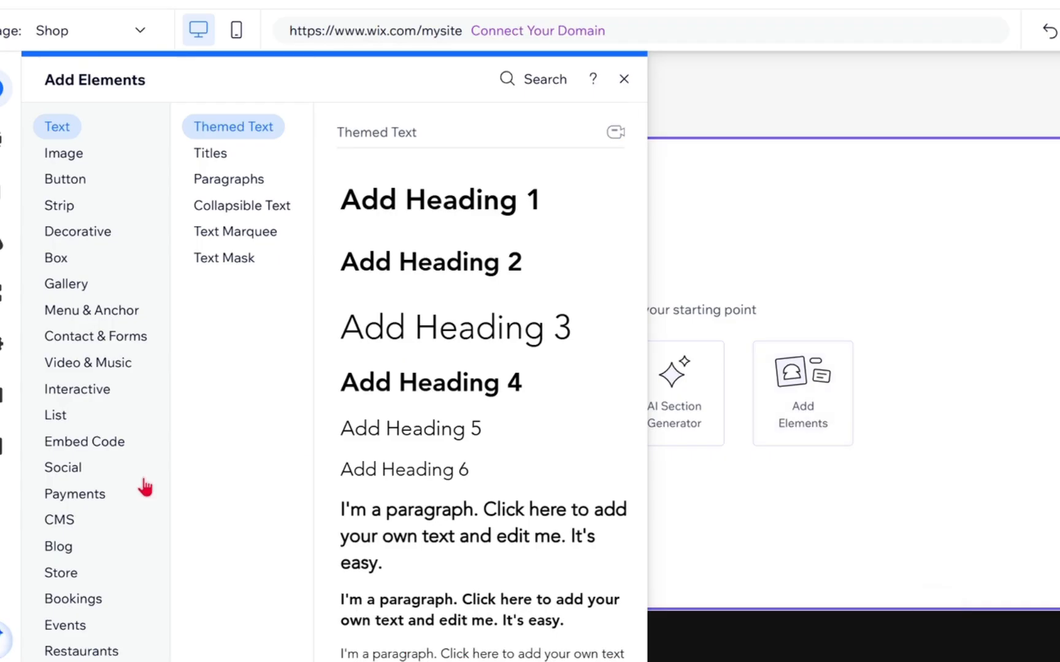
{"action": "mouse_move", "coordinate": [112, 447]}
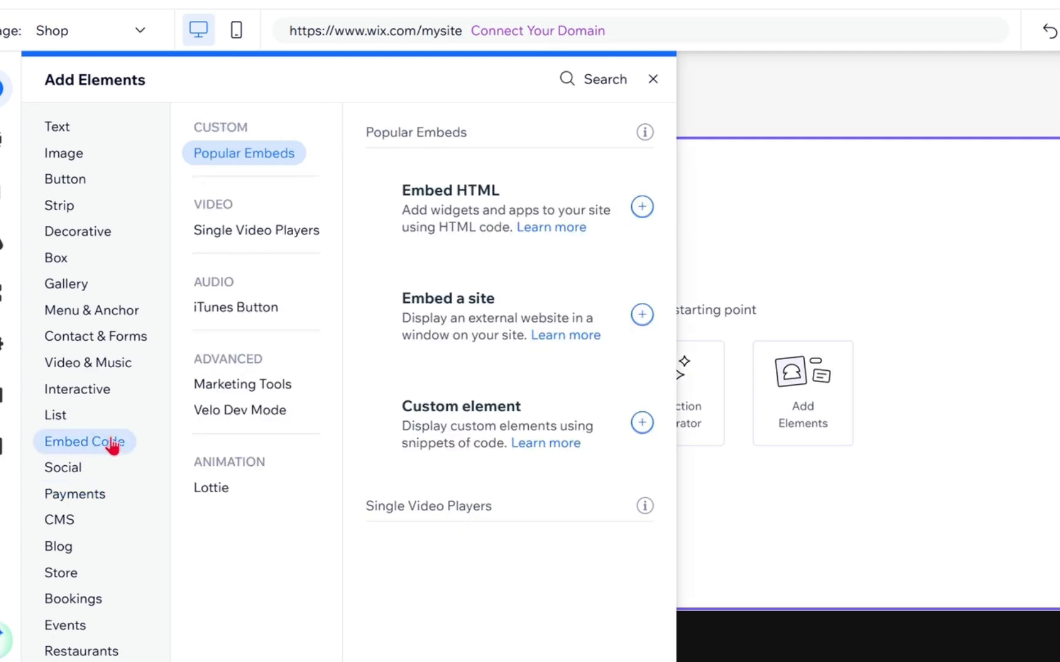
{"action": "mouse_move", "coordinate": [72, 293]}
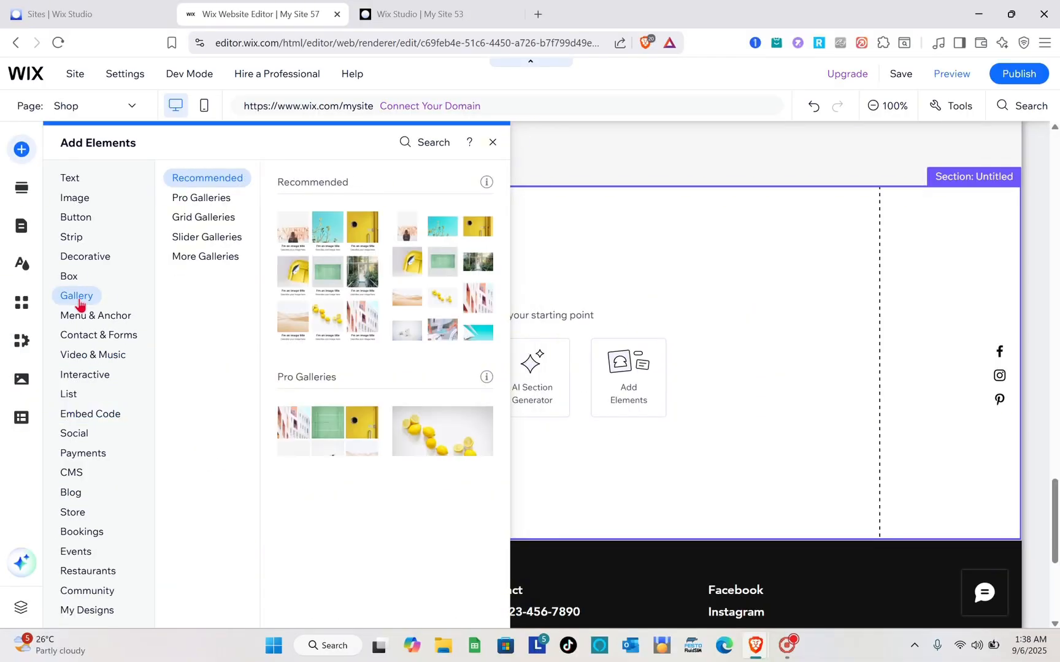
{"action": "left_click", "coordinate": [218, 245]}
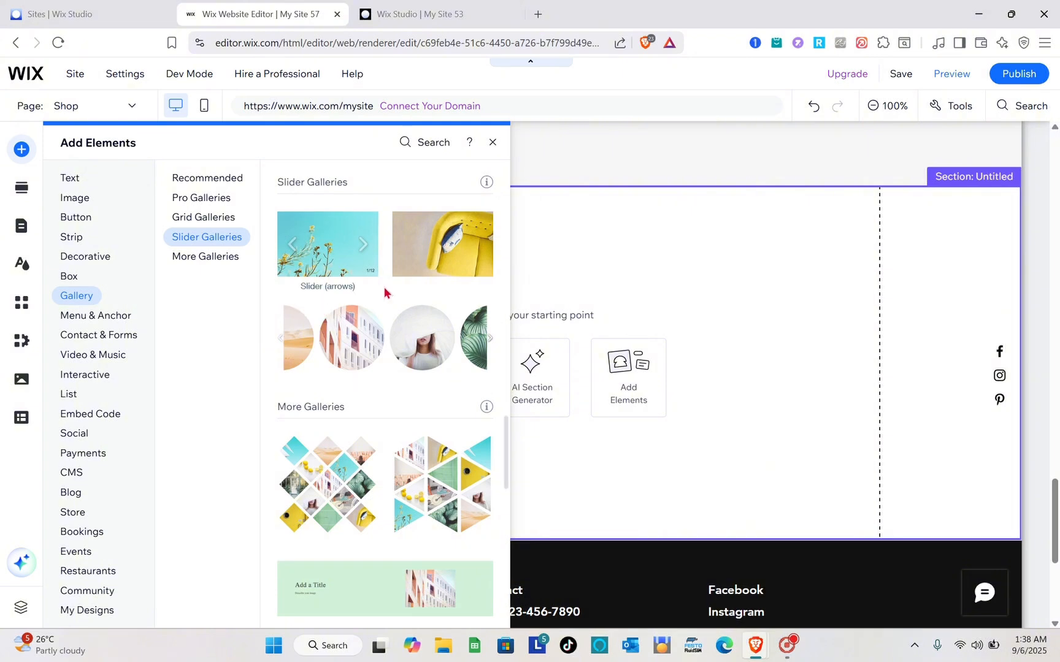
{"action": "scroll", "coordinate": [395, 371], "scroll_direction": "down", "scroll_amount": 3}
{"action": "scroll", "coordinate": [395, 375], "scroll_direction": "down", "scroll_amount": 2}
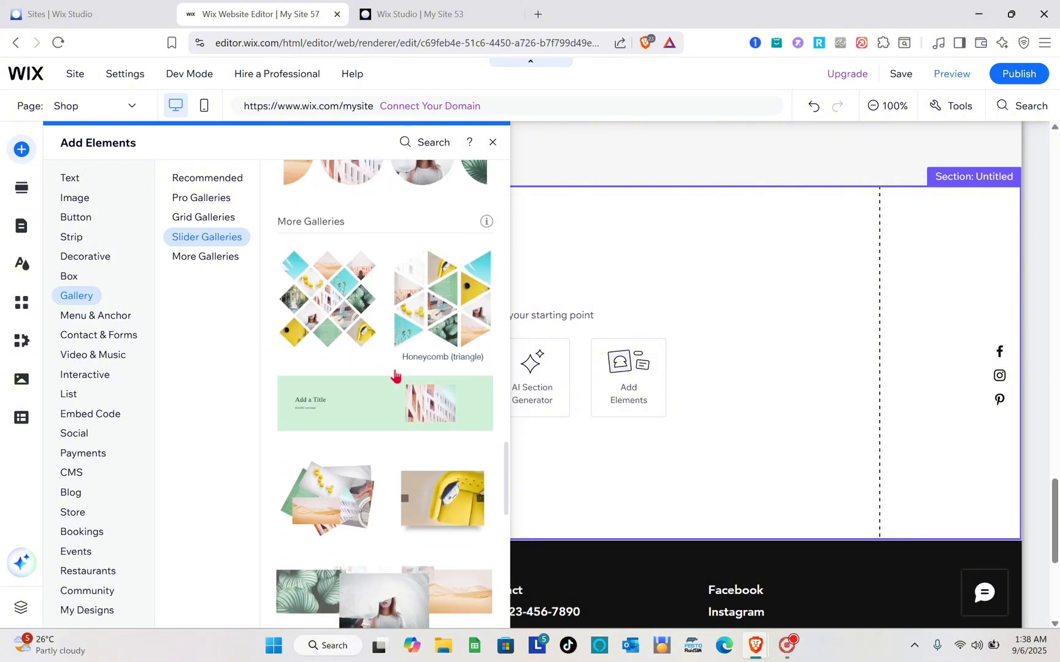
{"action": "scroll", "coordinate": [396, 377], "scroll_direction": "up", "scroll_amount": 4}
{"action": "scroll", "coordinate": [396, 376], "scroll_direction": "up", "scroll_amount": 1}
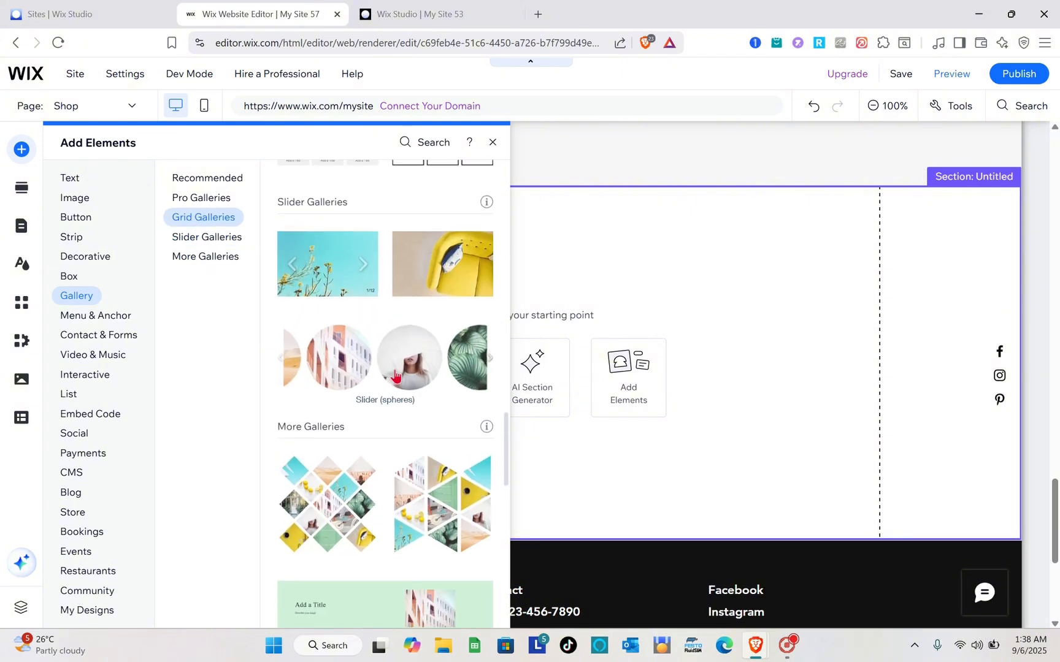
{"action": "scroll", "coordinate": [396, 377], "scroll_direction": "down", "scroll_amount": 1}
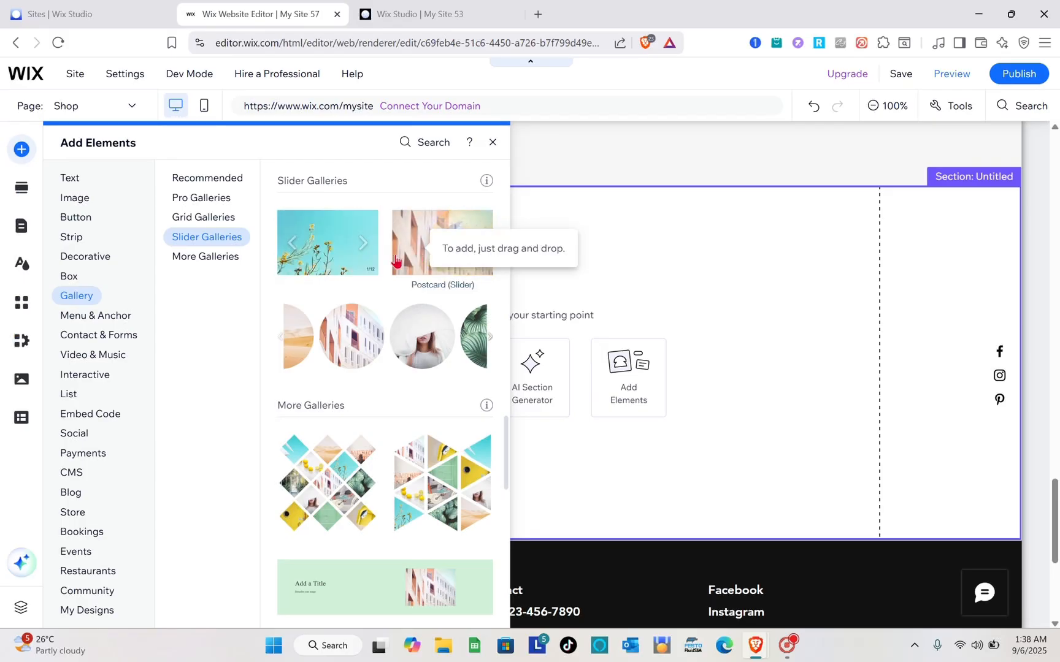
{"action": "left_click_drag", "start_coordinate": [328, 245], "coordinate": [358, 258]}
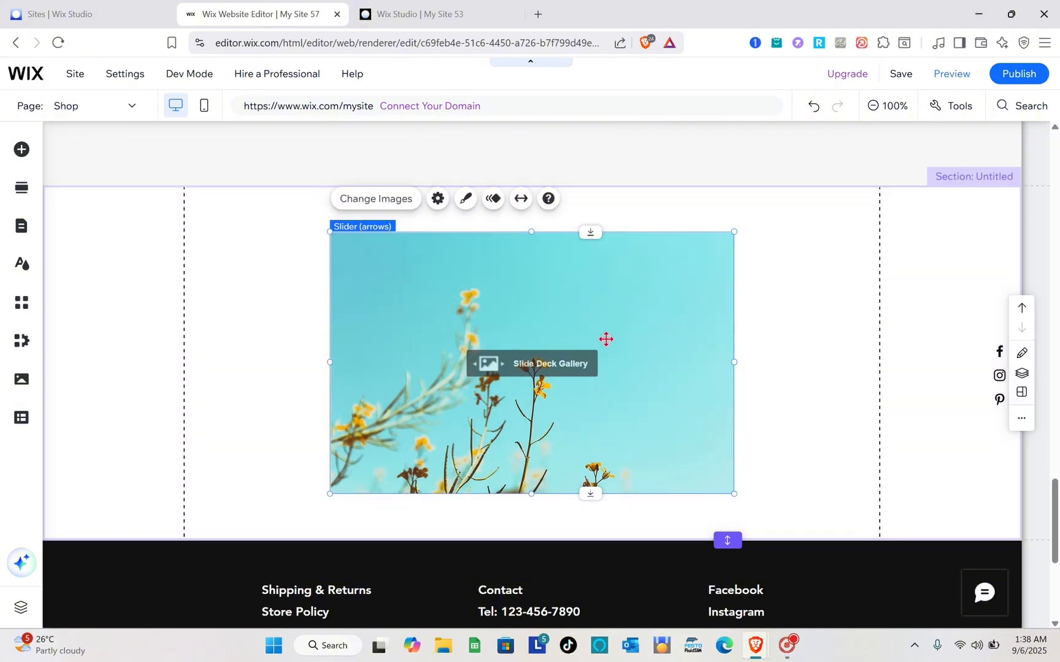
Step: Remove the pink building, woman in a hat and green leaves images from the slider gallery
{"action": "left_click", "coordinate": [376, 201]}
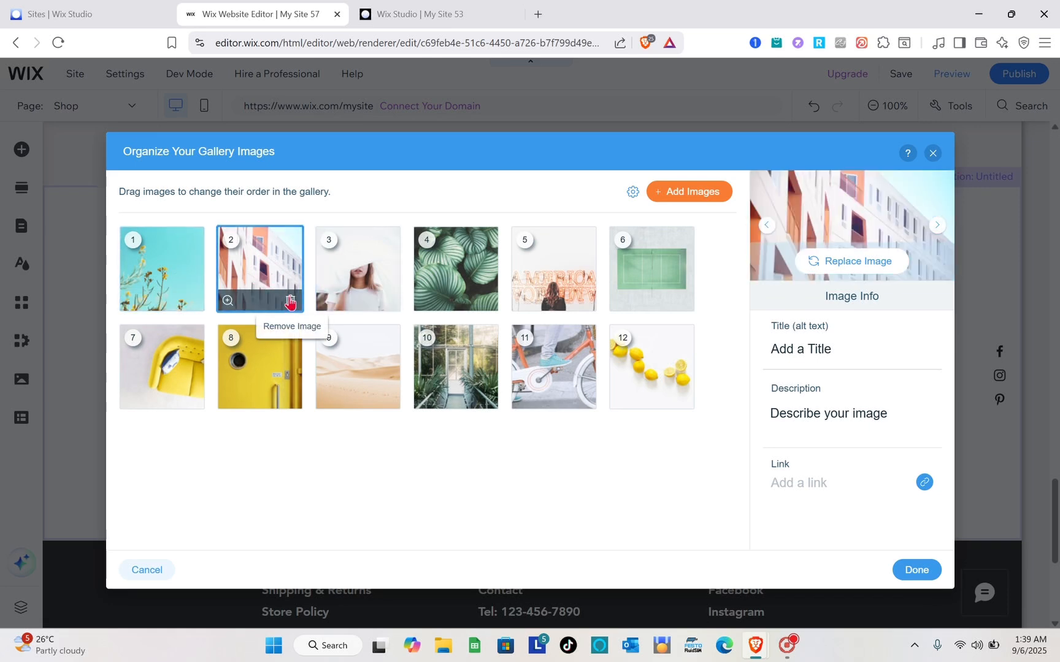
{"action": "left_click", "coordinate": [290, 299]}
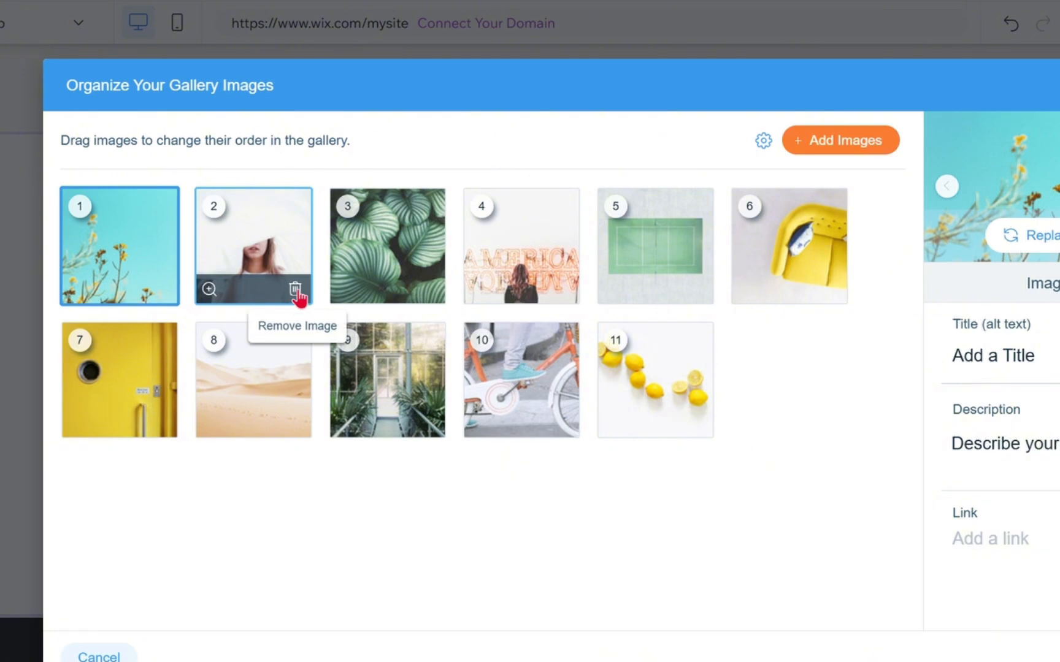
{"action": "left_click", "coordinate": [294, 303]}
{"action": "left_click", "coordinate": [300, 299]}
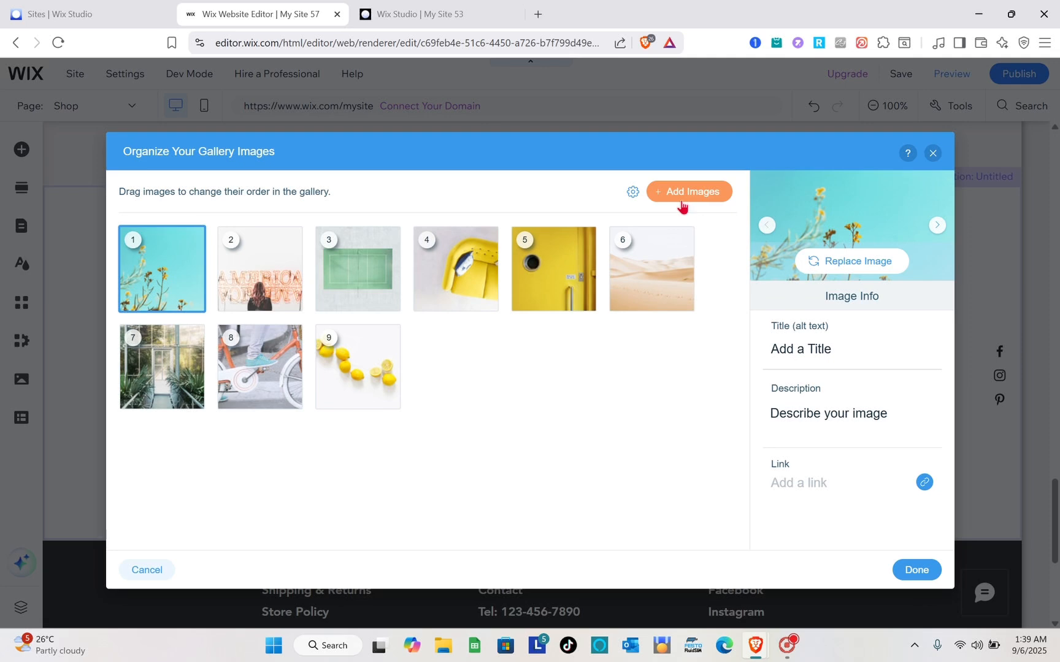
Step: Add the Surfer image from the Media from Wix library to the slider gallery
{"action": "left_click", "coordinate": [682, 200]}
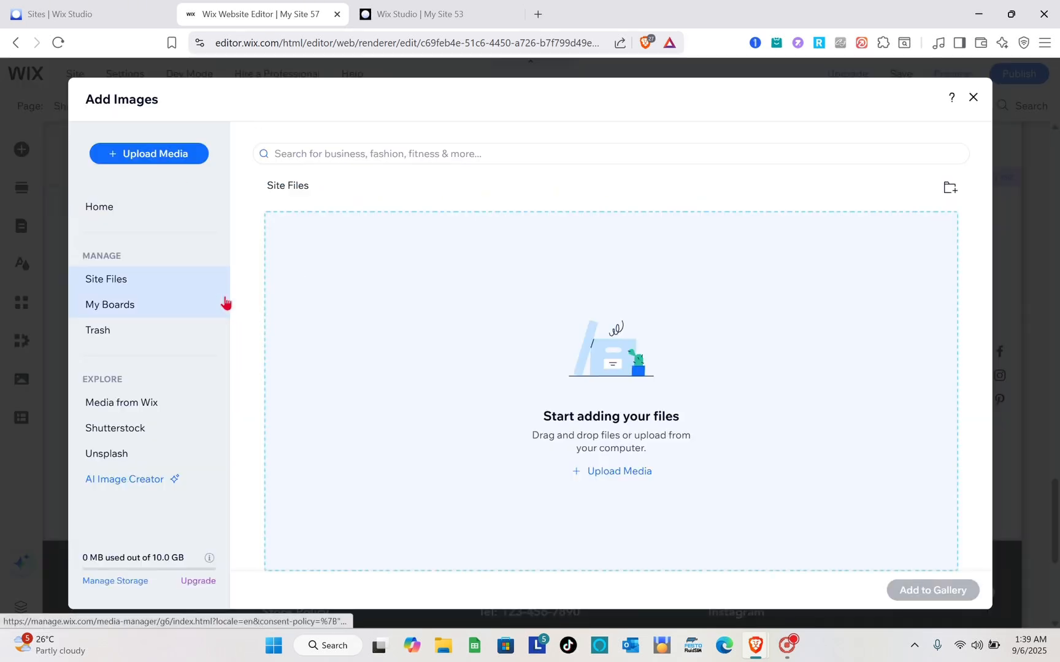
{"action": "left_click", "coordinate": [143, 403]}
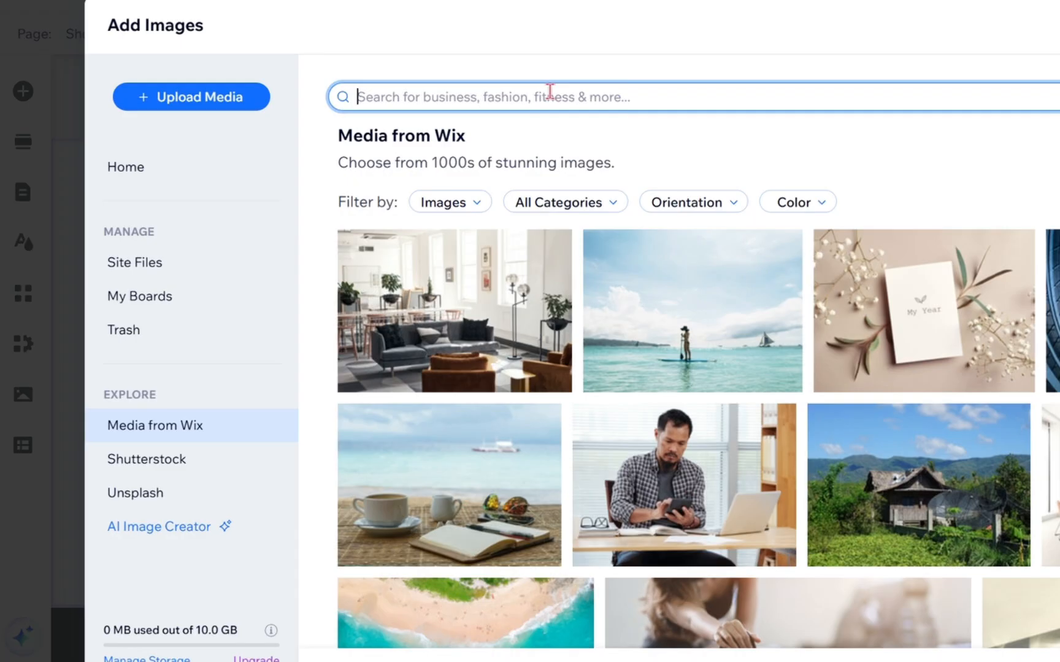
{"action": "left_click", "coordinate": [539, 360]}
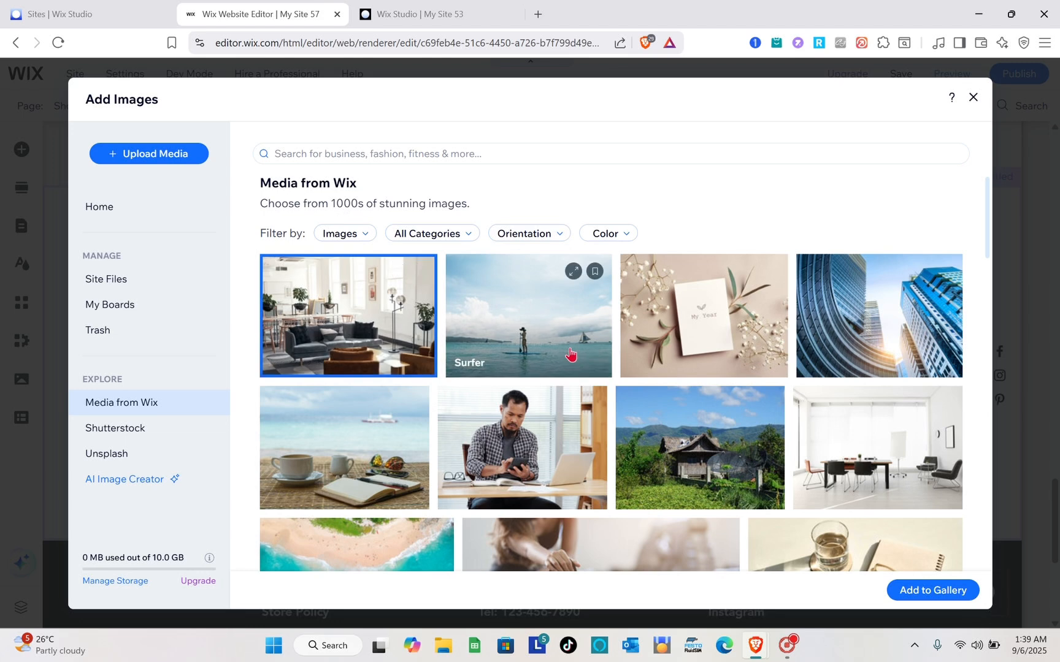
{"action": "left_click", "coordinate": [569, 354]}
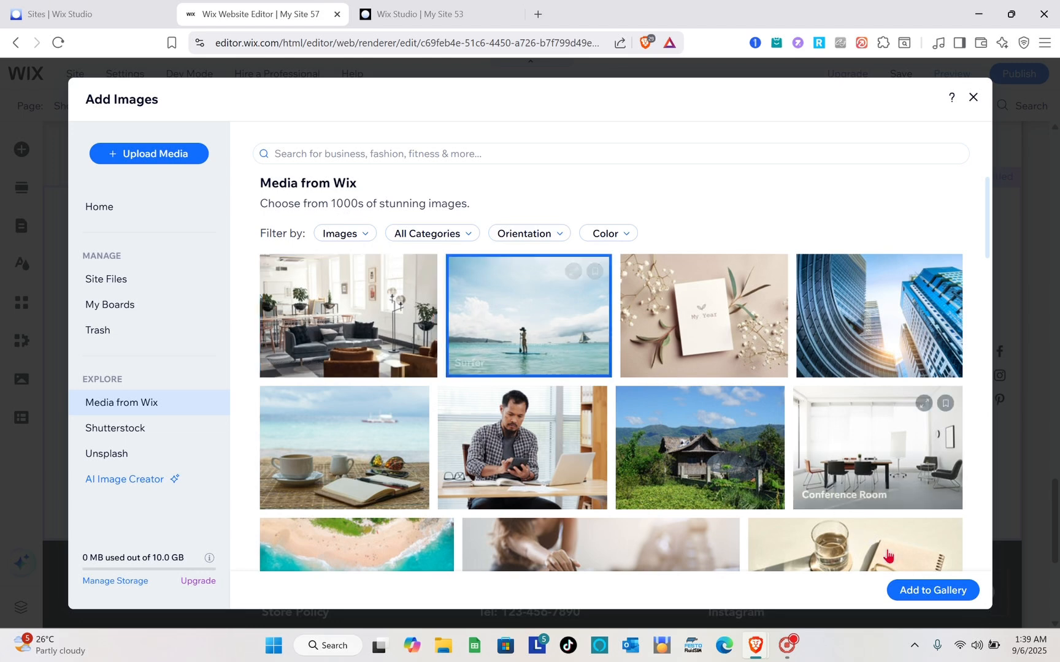
{"action": "left_click", "coordinate": [918, 590]}
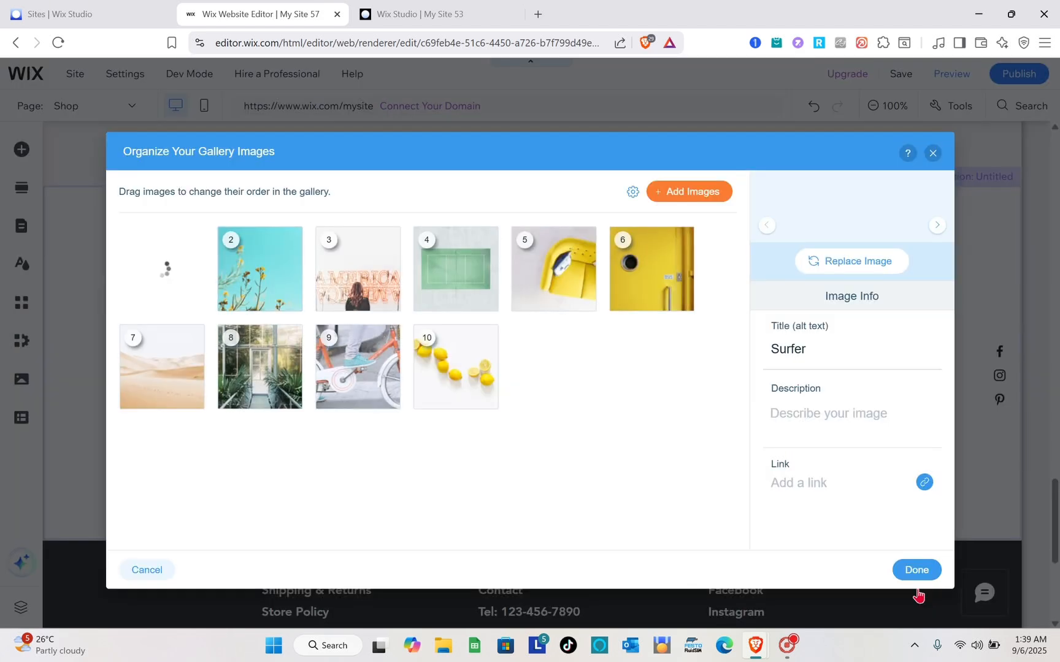
Step: Add the Interior Design image from the Media from Wix library and apply the gallery's image changes
{"action": "left_click", "coordinate": [700, 196]}
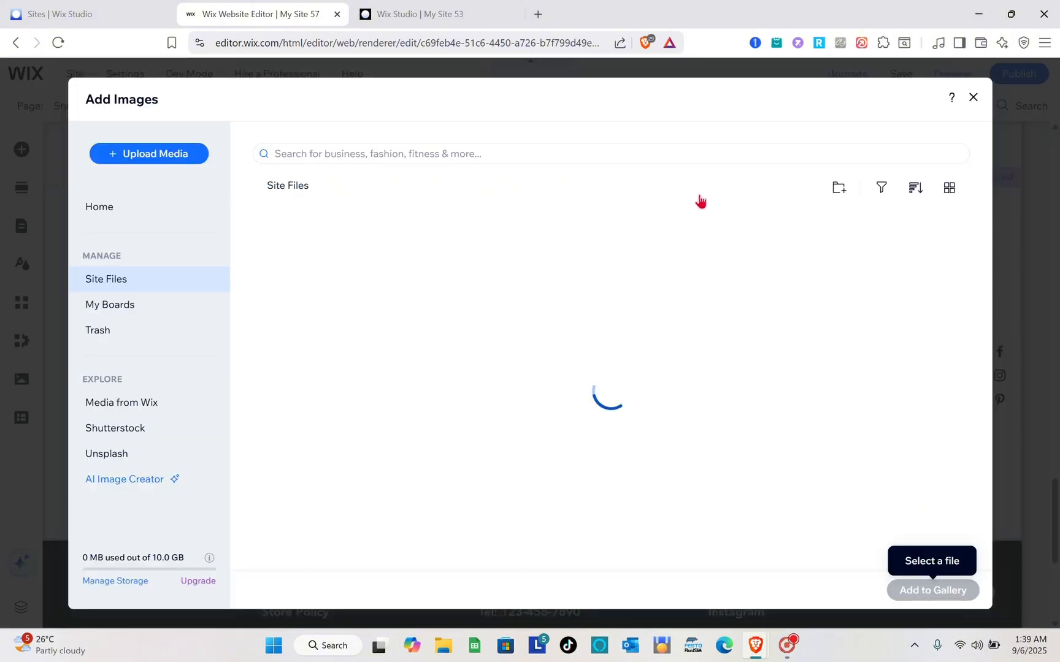
{"action": "left_click", "coordinate": [150, 409]}
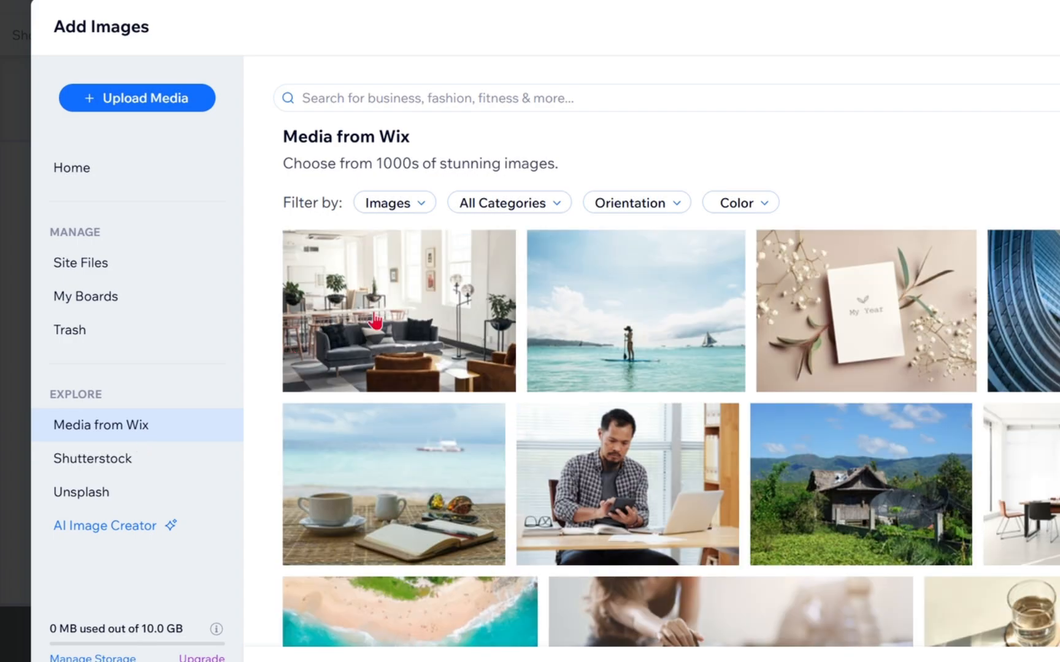
{"action": "left_click", "coordinate": [430, 321]}
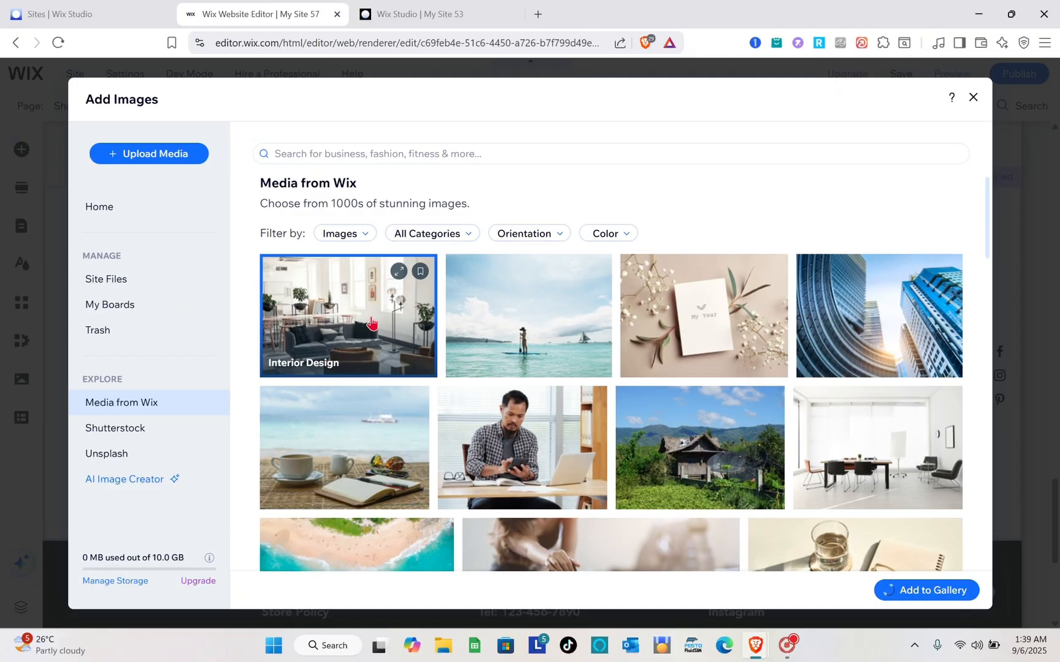
{"action": "left_click", "coordinate": [886, 589]}
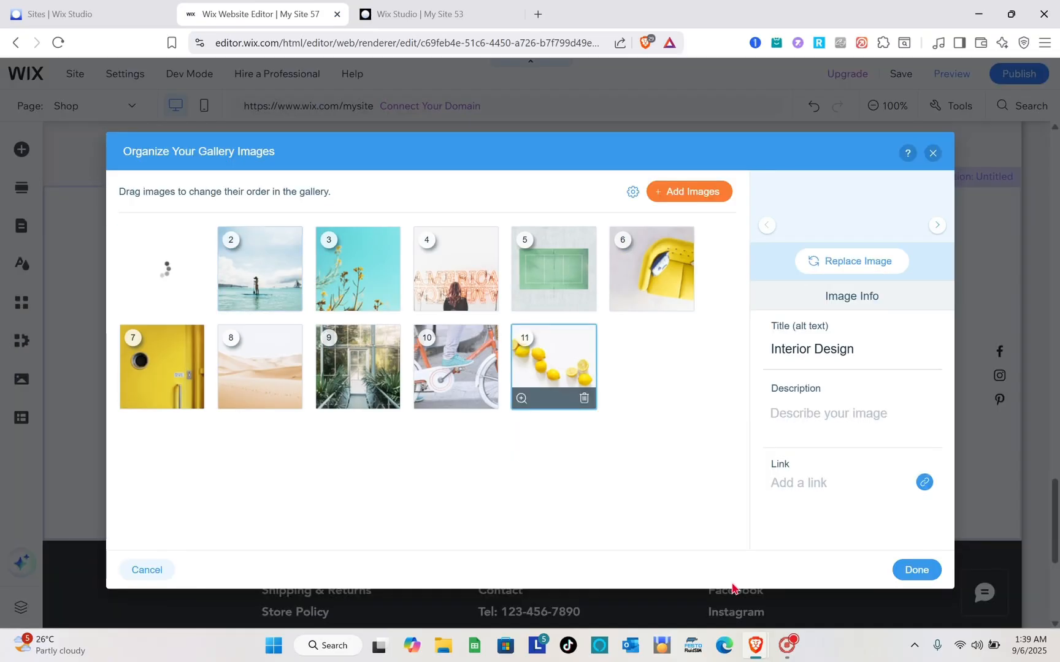
{"action": "left_click", "coordinate": [917, 574]}
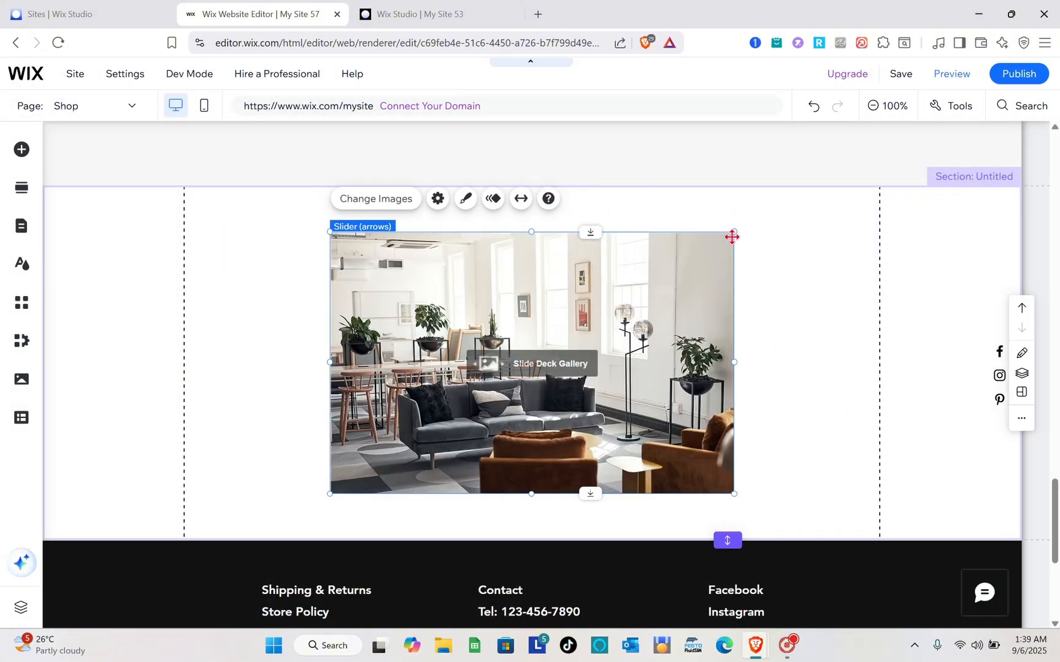
Step: Enlarge the slider gallery to span the full width between the section's gridlines and nearly the section's full height
{"action": "left_click_drag", "start_coordinate": [734, 236], "coordinate": [877, 252]}
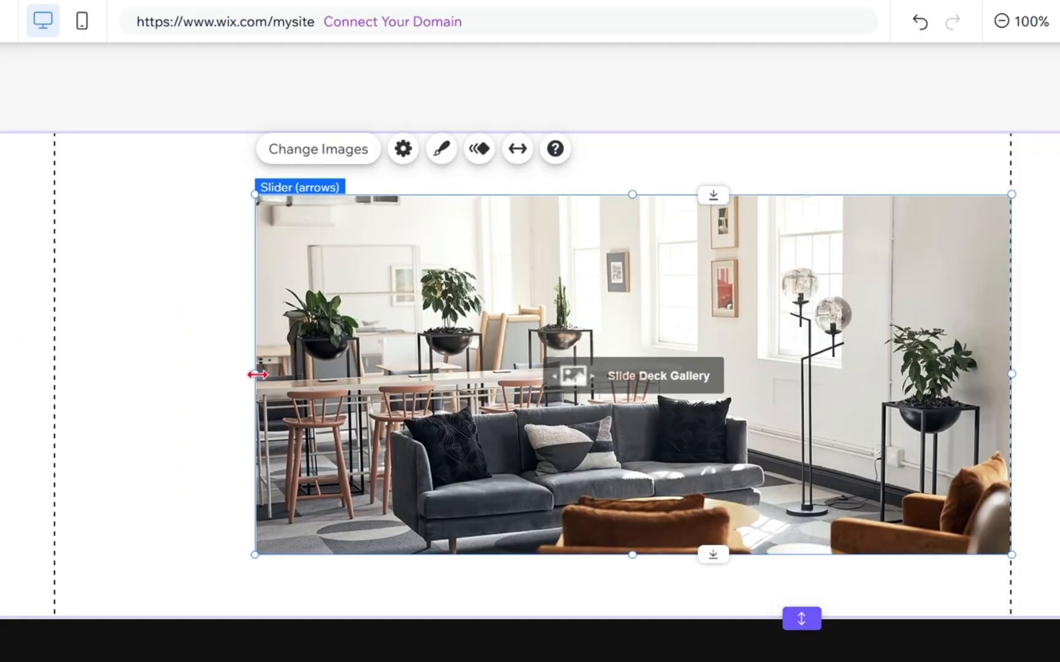
{"action": "left_click_drag", "start_coordinate": [258, 375], "coordinate": [54, 373]}
{"action": "left_click_drag", "start_coordinate": [532, 195], "coordinate": [533, 138]}
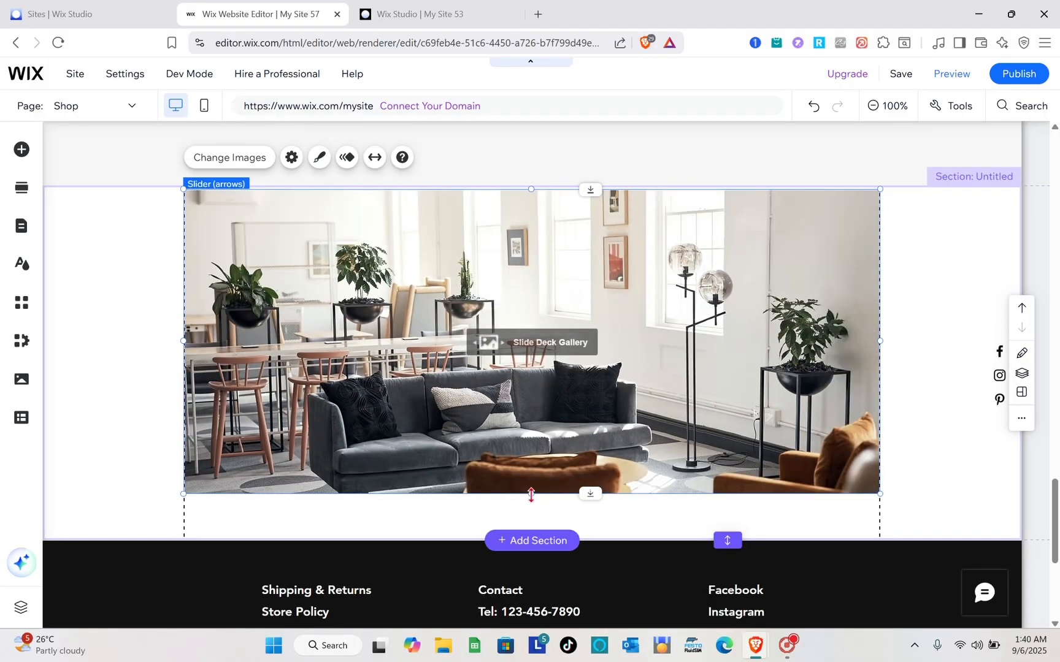
{"action": "left_click_drag", "start_coordinate": [530, 497], "coordinate": [530, 531]}
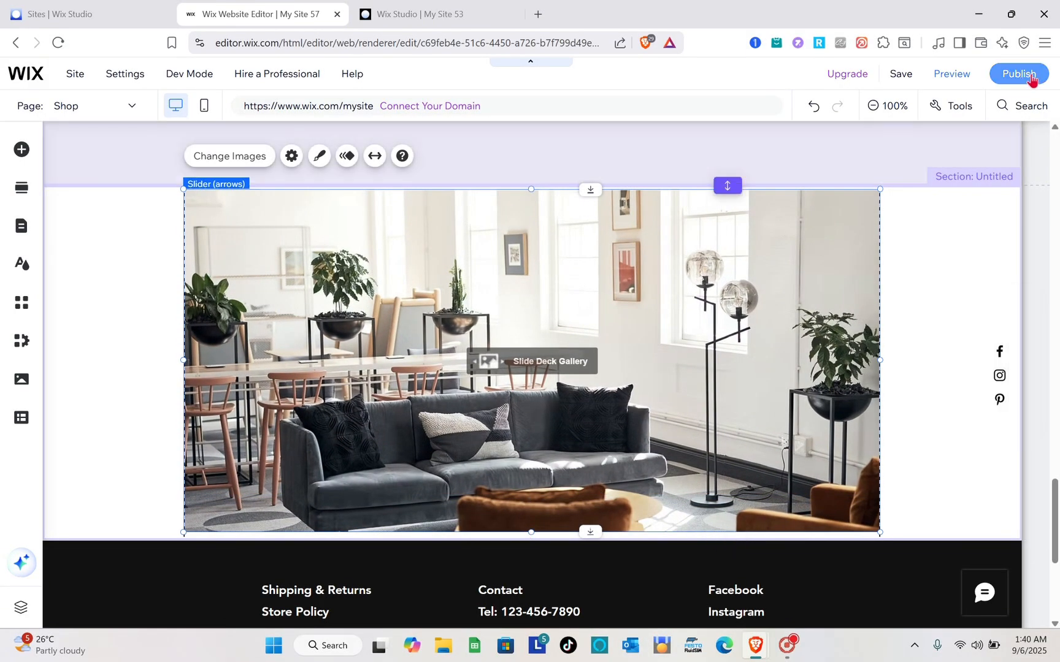
Step: Preview the site and advance through the slider gallery's images to check how it works
{"action": "left_click", "coordinate": [947, 75]}
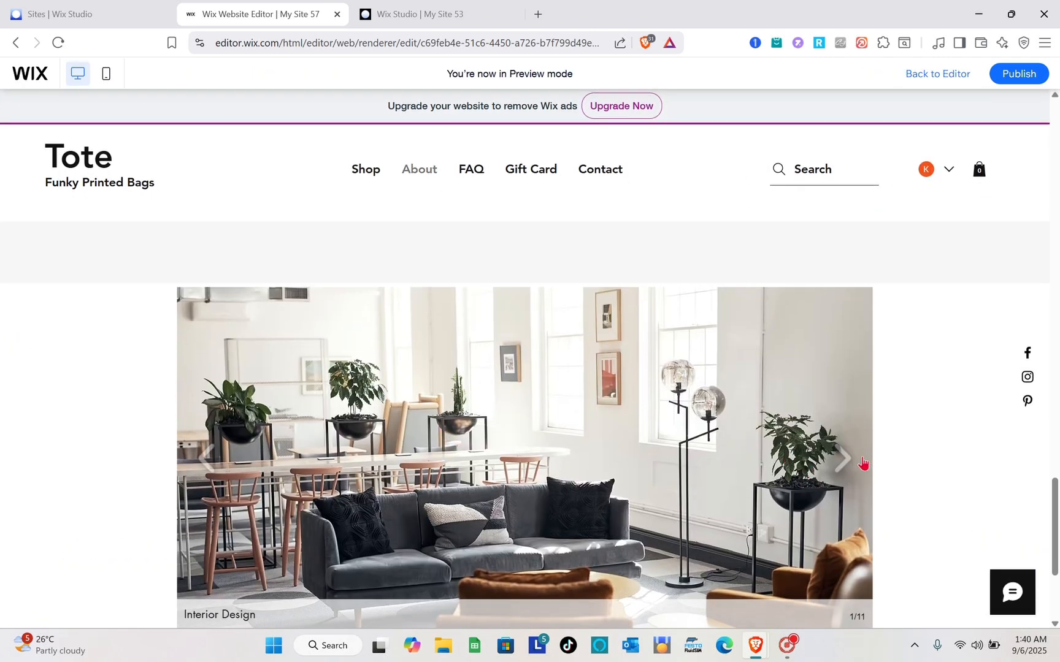
{"action": "left_click", "coordinate": [843, 459]}
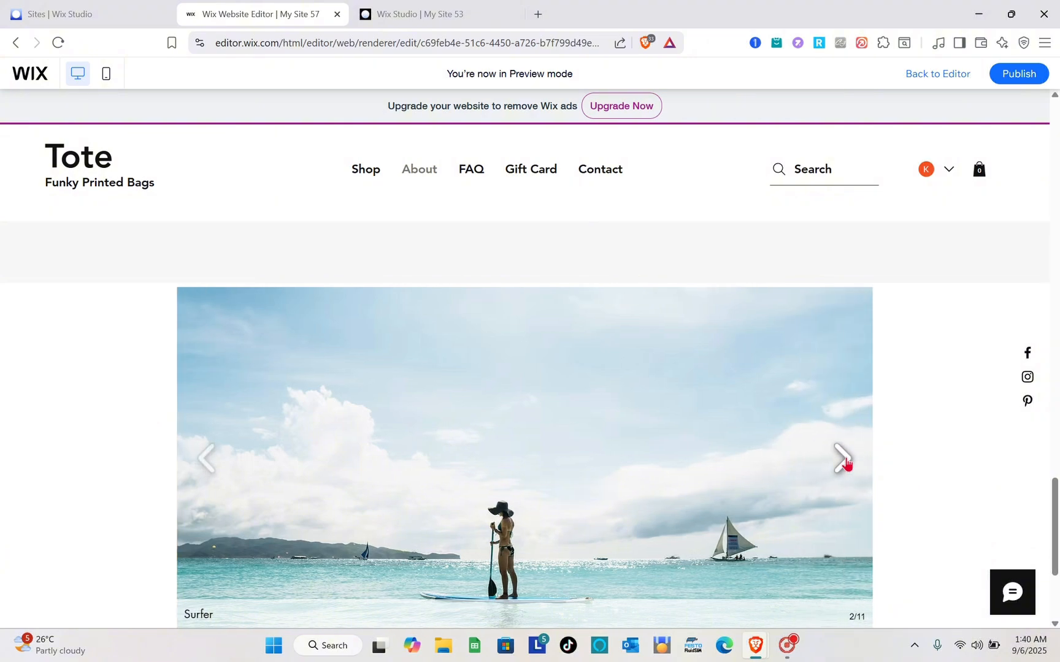
{"action": "scroll", "coordinate": [846, 464], "scroll_direction": "down", "scroll_amount": 1}
{"action": "left_click", "coordinate": [843, 378]}
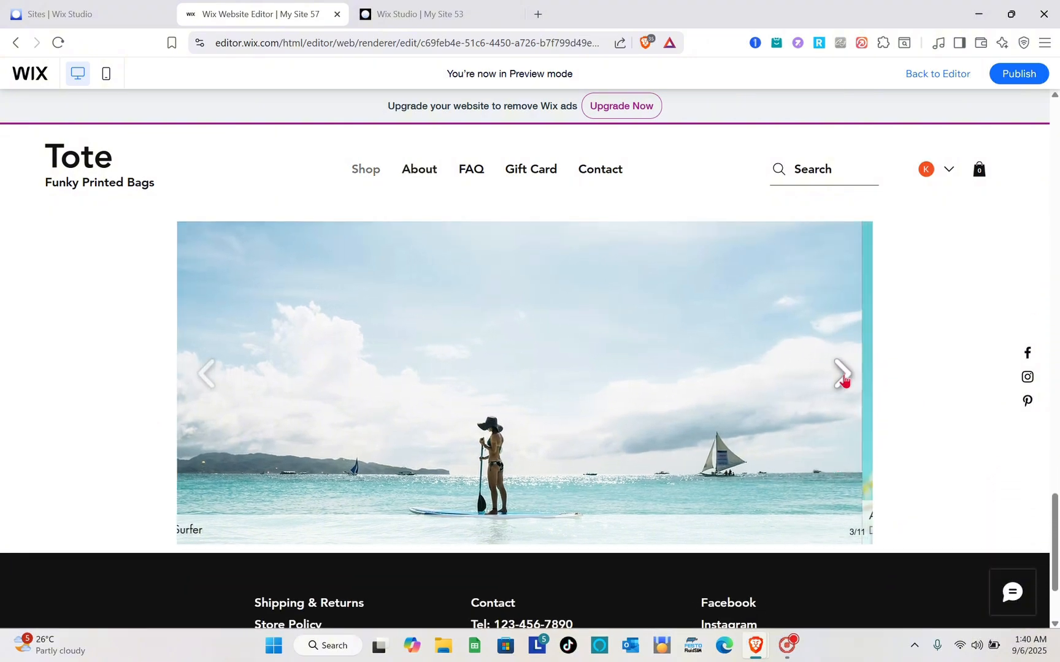
{"action": "left_click", "coordinate": [931, 388]}
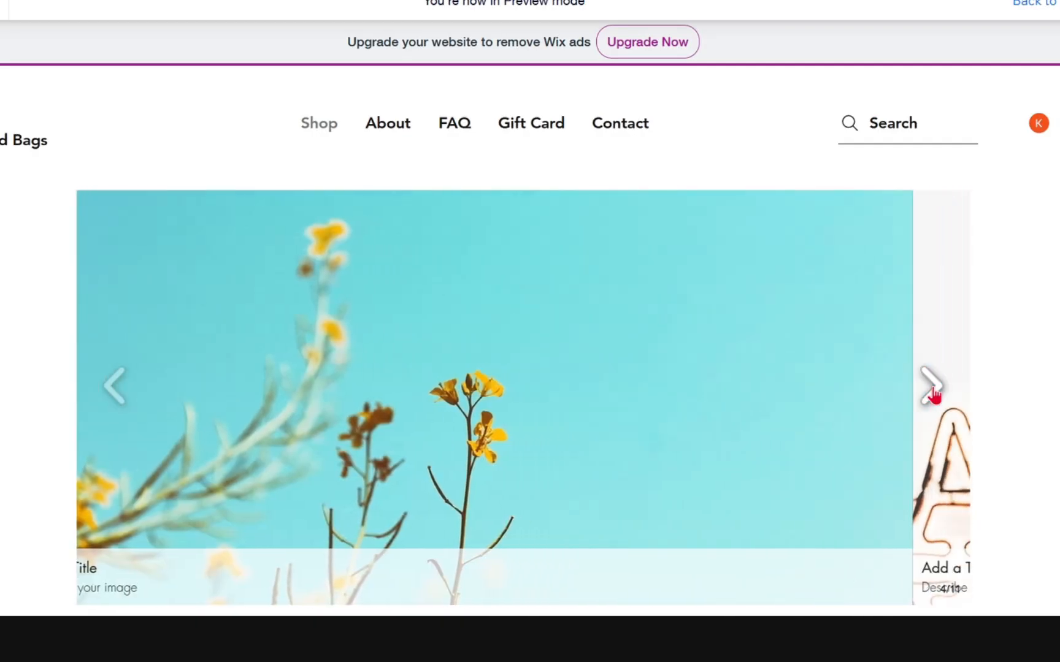
{"action": "left_click", "coordinate": [931, 388]}
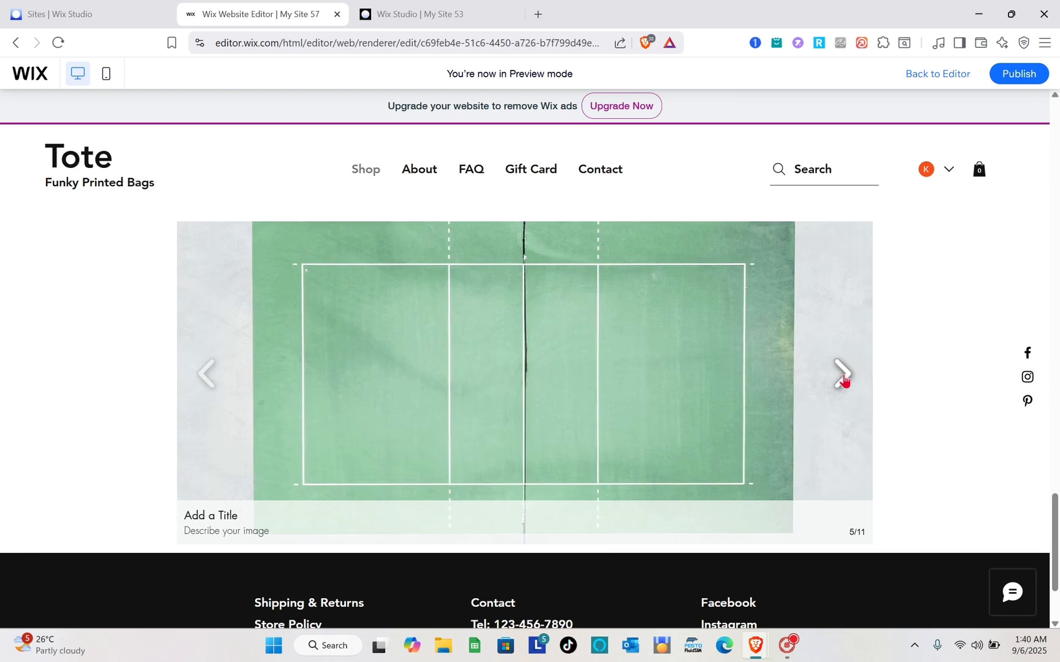